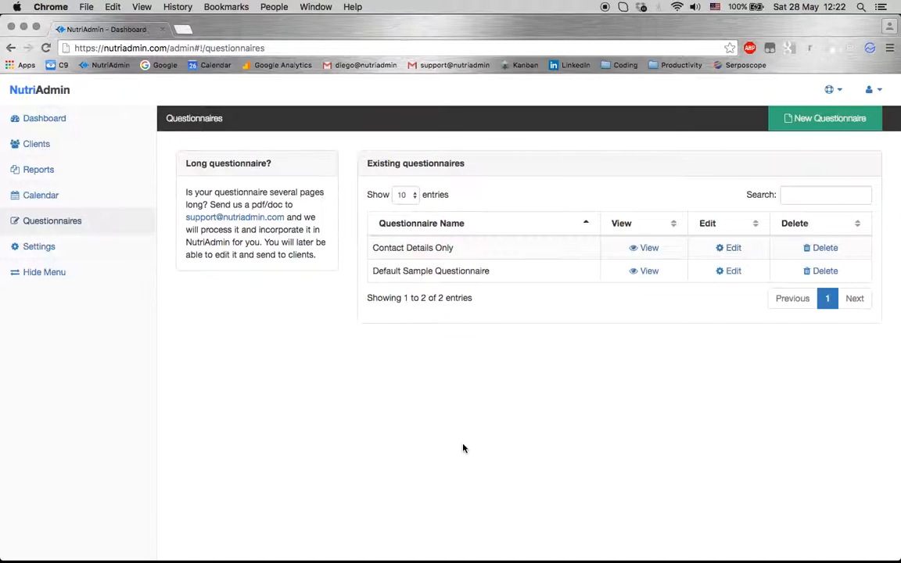
# Open the Default Sample Questionnaire from the Questionnaires list to preview it
pyautogui.click(646, 273)
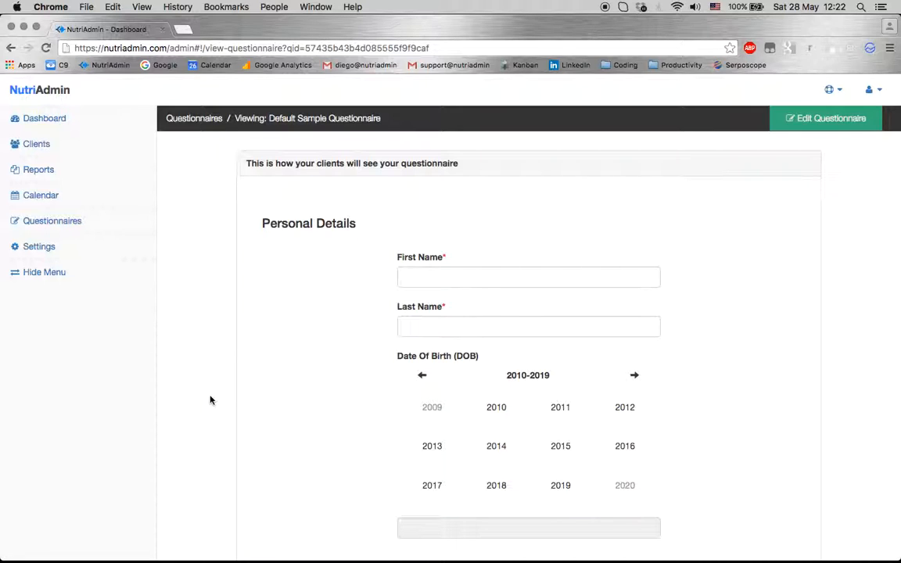
# Scroll the preview and inspect the smoking, alcohol and exercise Yes/No choices without answering
pyautogui.scroll(-3, 210, 400)
pyautogui.scroll(-2, 269, 247)
pyautogui.scroll(-6, 270, 247)
pyautogui.scroll(-12, 280, 288)
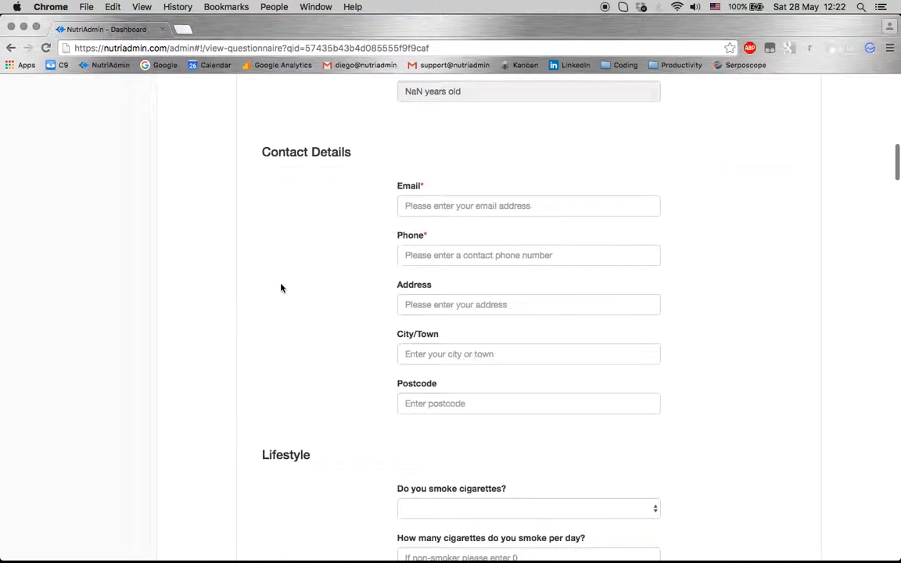
pyautogui.scroll(-8, 363, 404)
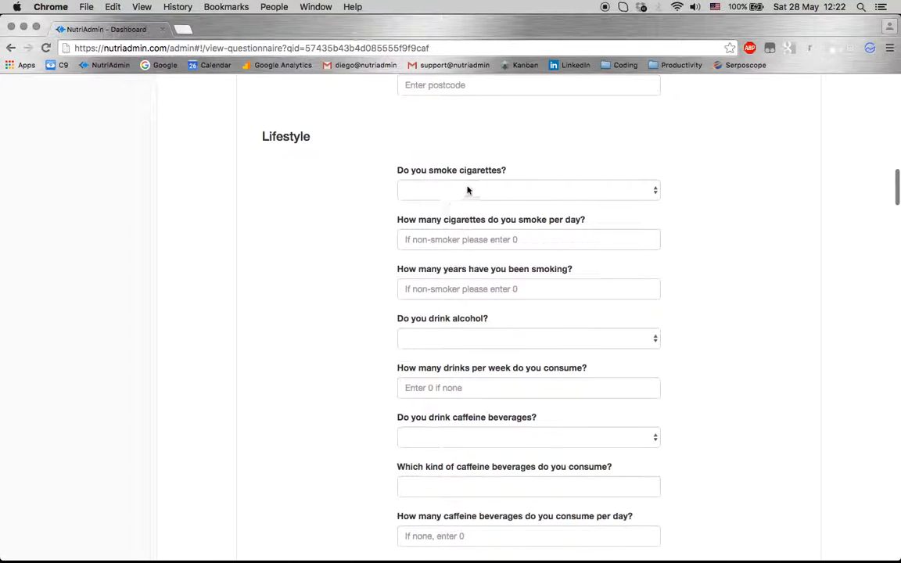
pyautogui.click(467, 190)
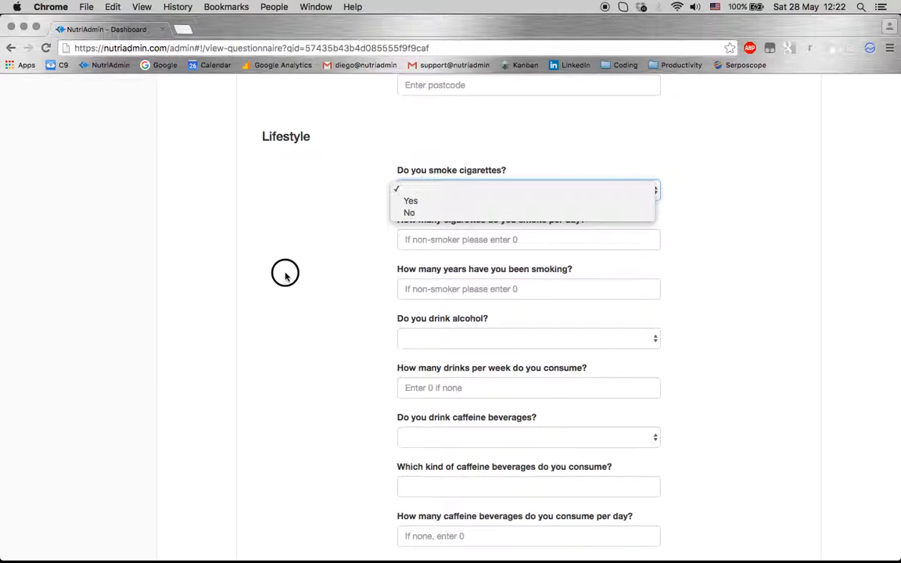
pyautogui.click(286, 273)
pyautogui.scroll(-4, 451, 299)
pyautogui.click(457, 222)
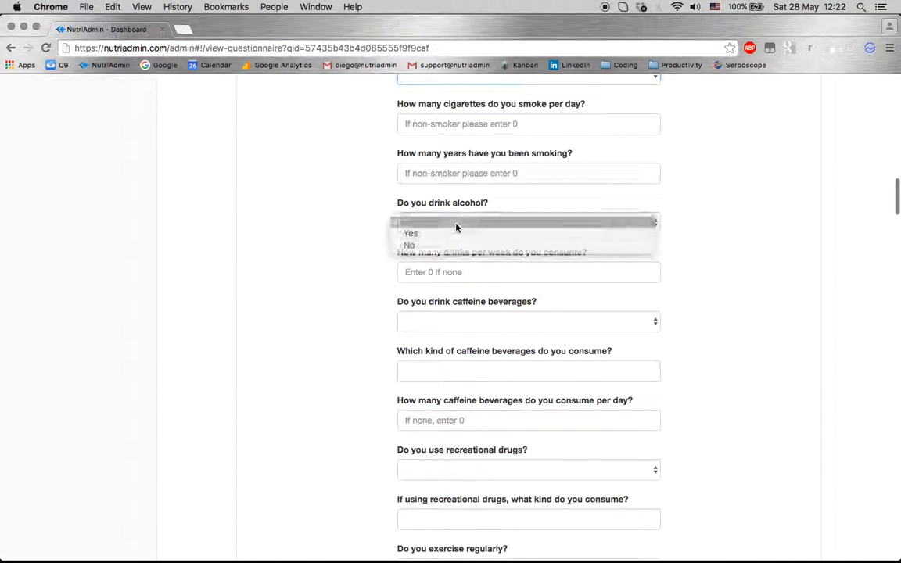
pyautogui.click(308, 321)
pyautogui.scroll(-5, 388, 317)
pyautogui.scroll(-2, 361, 394)
pyautogui.click(404, 365)
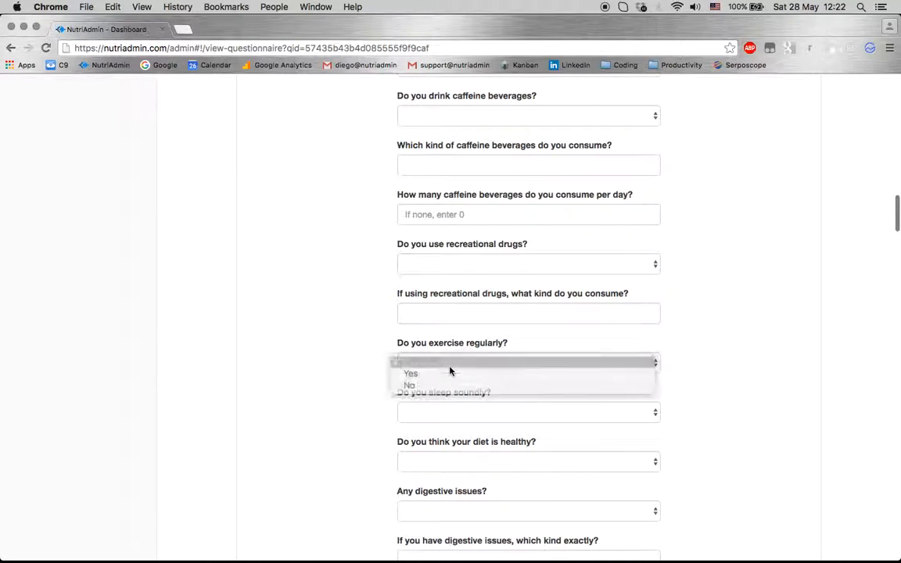
pyautogui.click(358, 344)
# Enter a test date of birth of 1 February 2000, then scroll down to Medical History
pyautogui.scroll(10, 358, 344)
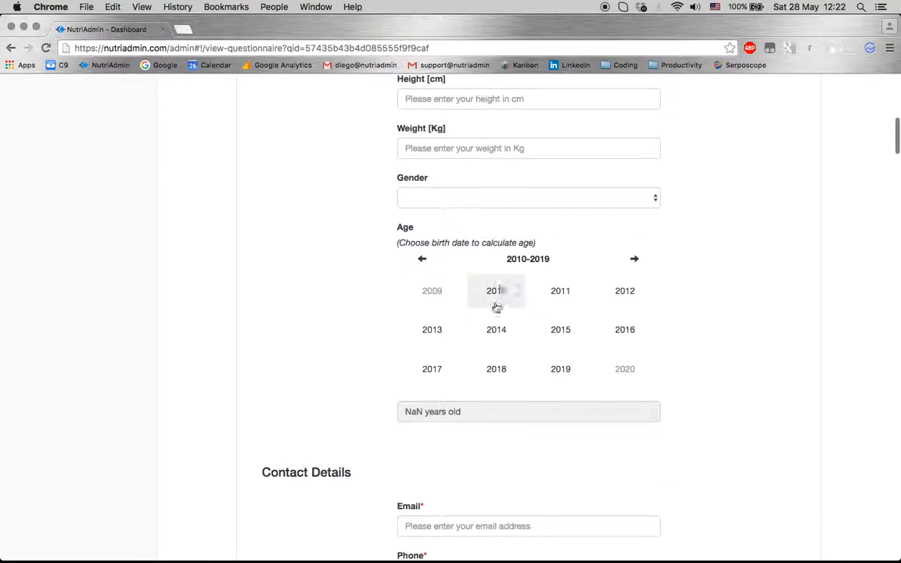
pyautogui.click(496, 294)
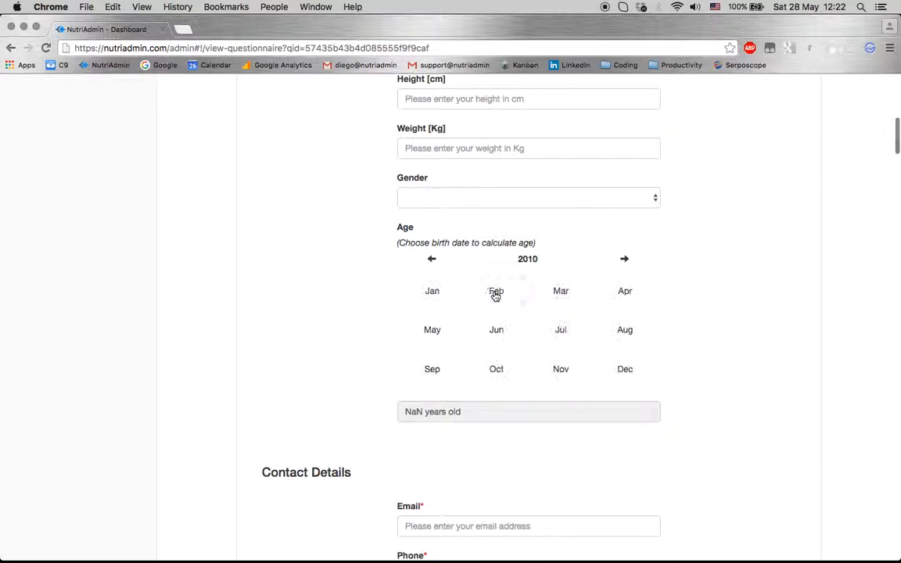
pyautogui.click(495, 294)
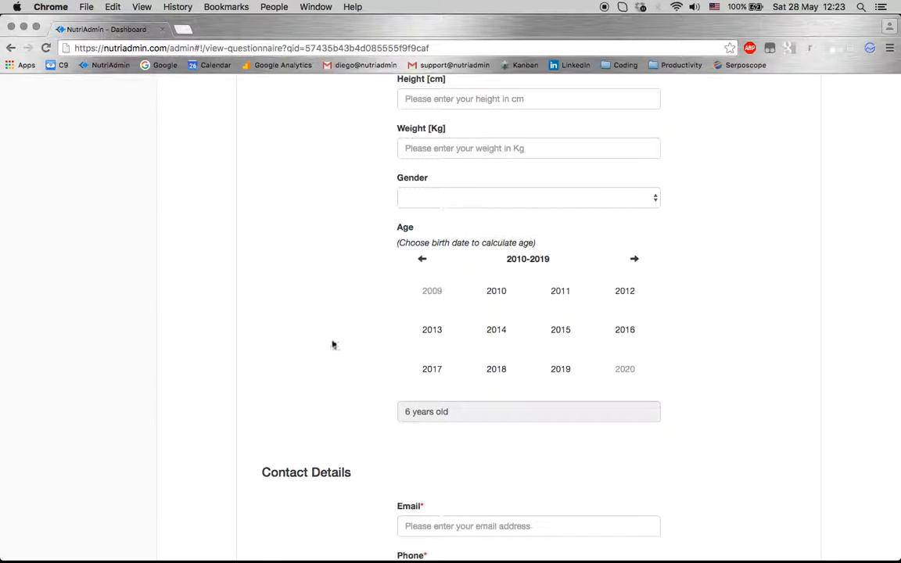
pyautogui.scroll(5, 302, 257)
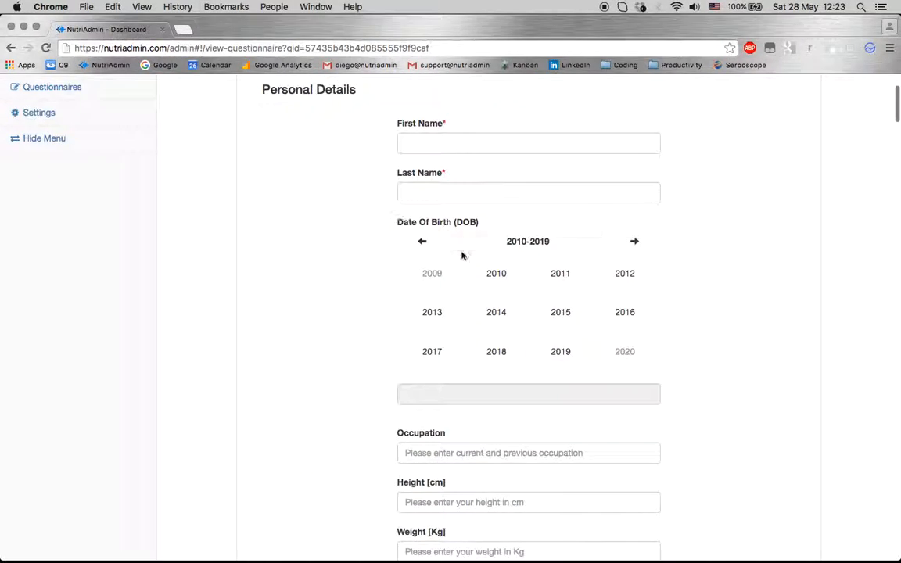
pyautogui.click(433, 243)
pyautogui.click(496, 275)
pyautogui.click(495, 275)
pyautogui.click(493, 277)
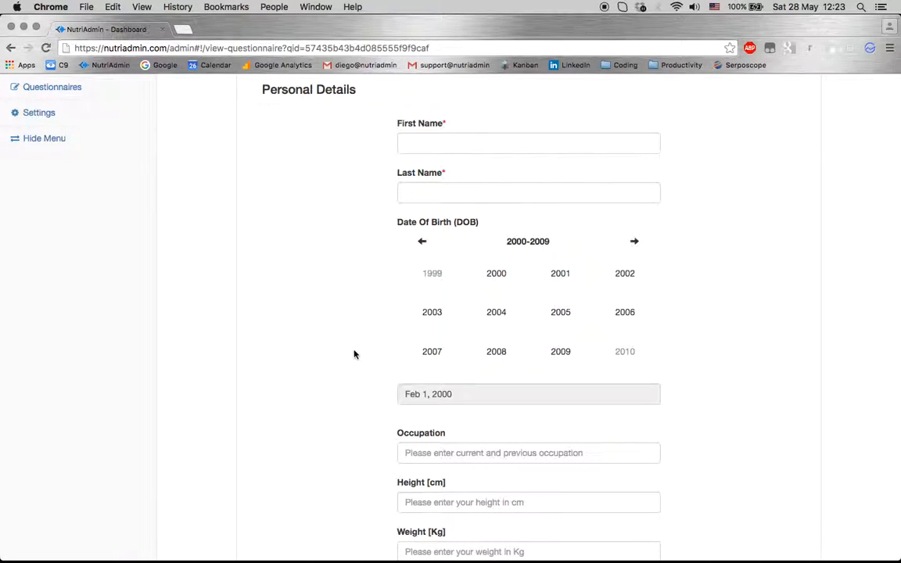
pyautogui.scroll(-6, 354, 354)
pyautogui.scroll(-15, 358, 327)
pyautogui.scroll(-3, 358, 328)
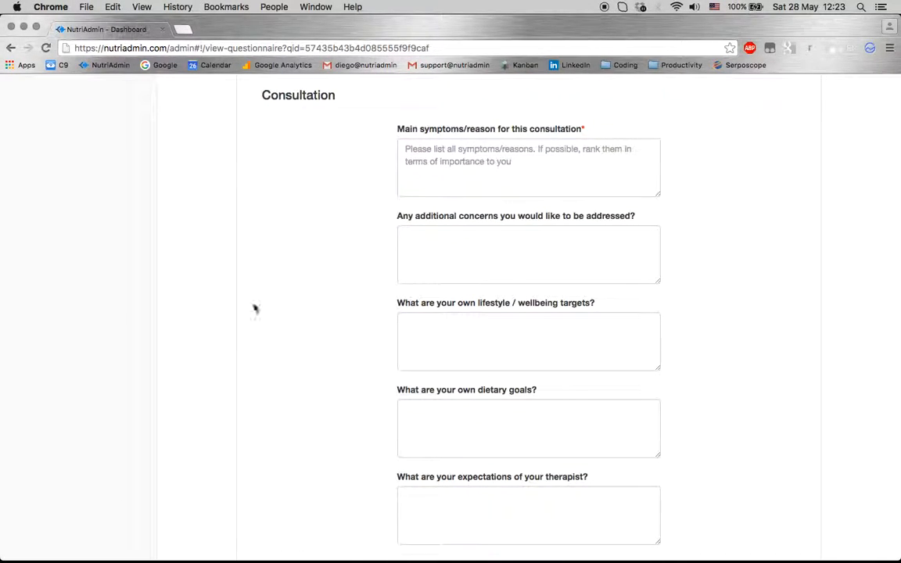
pyautogui.scroll(-10, 254, 309)
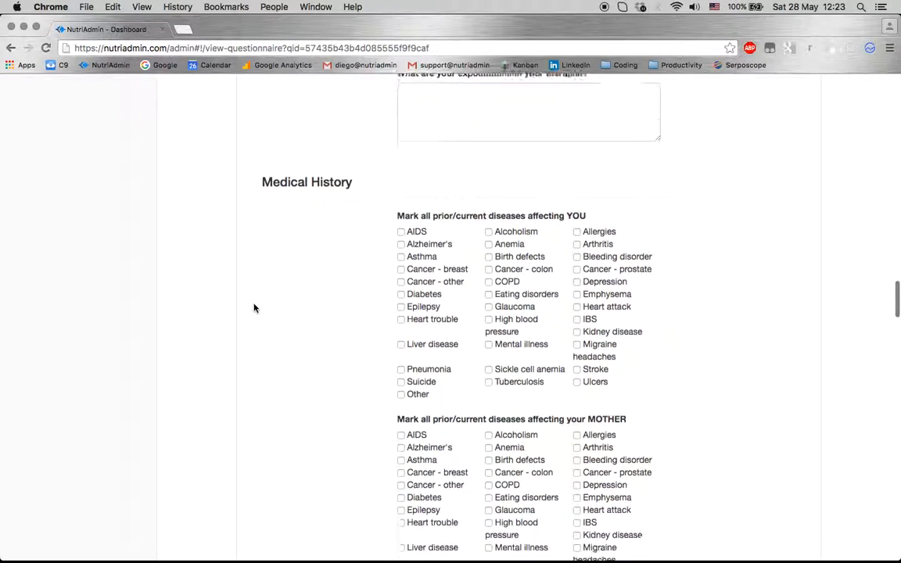
pyautogui.scroll(-1, 254, 309)
pyautogui.scroll(1, 379, 239)
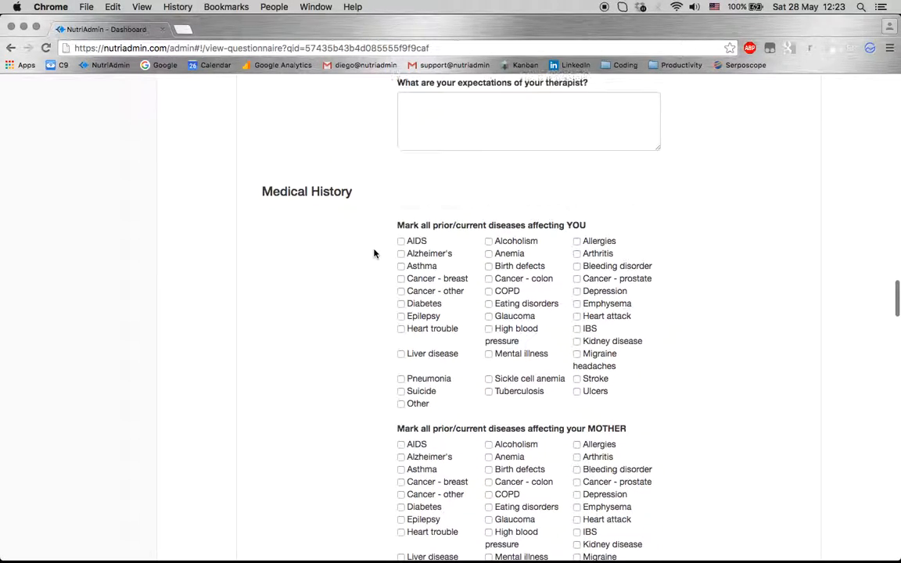
# Tick Allergies among the client's own medical conditions
pyautogui.click(576, 240)
pyautogui.scroll(-5, 368, 379)
pyautogui.scroll(-15, 368, 380)
pyautogui.scroll(6, 258, 399)
pyautogui.scroll(1, 261, 399)
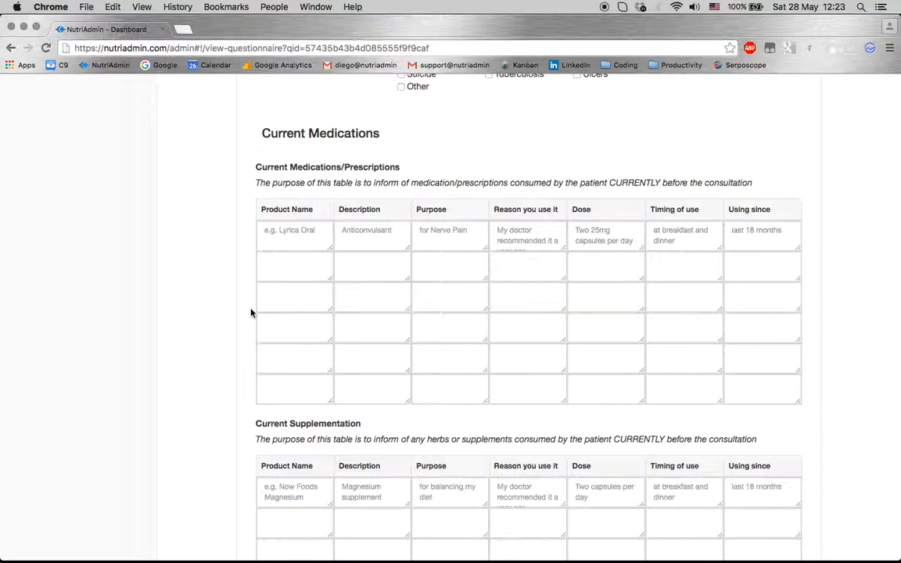
# Try the first Current Medications row cells, from product name through timing, leaving them empty
pyautogui.click(273, 239)
pyautogui.click(349, 237)
pyautogui.click(280, 233)
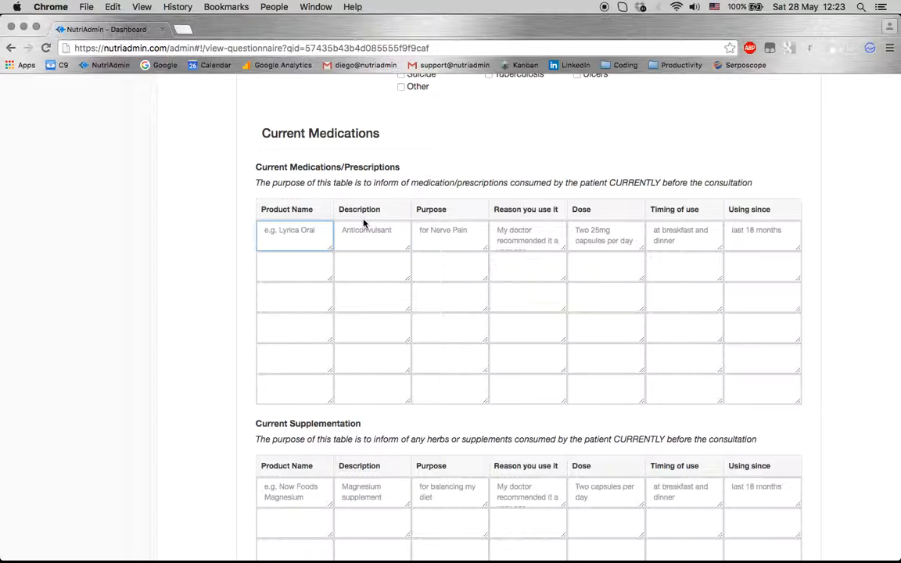
pyautogui.click(458, 229)
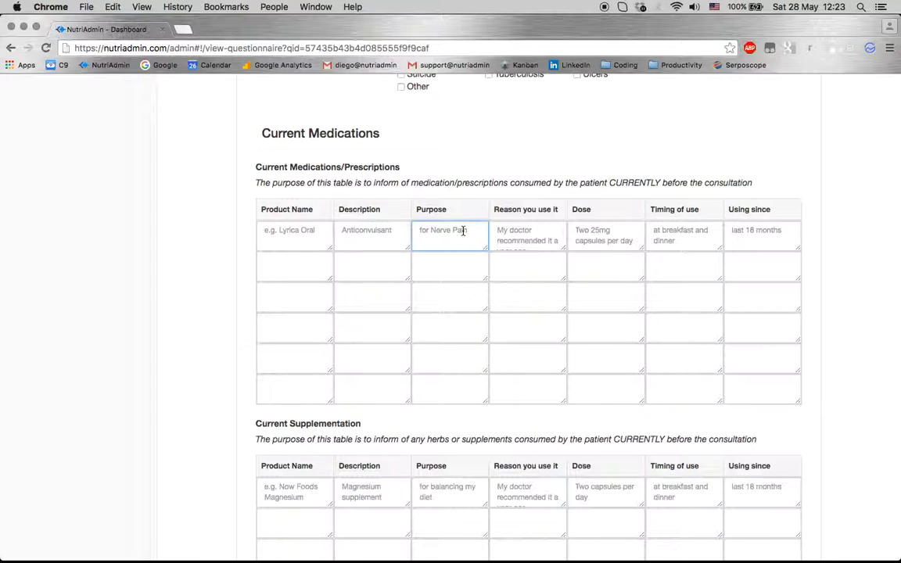
pyautogui.click(504, 235)
pyautogui.click(592, 235)
pyautogui.click(664, 230)
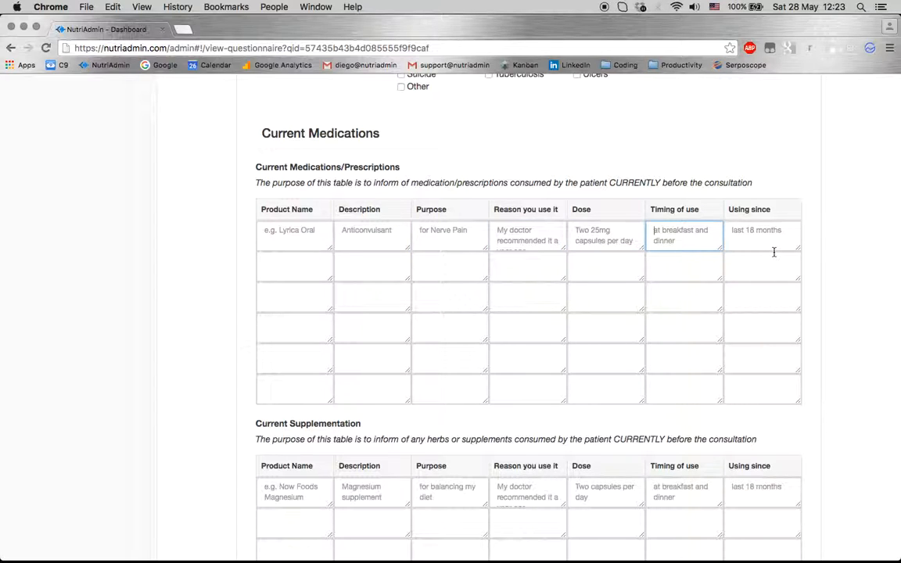
pyautogui.click(222, 264)
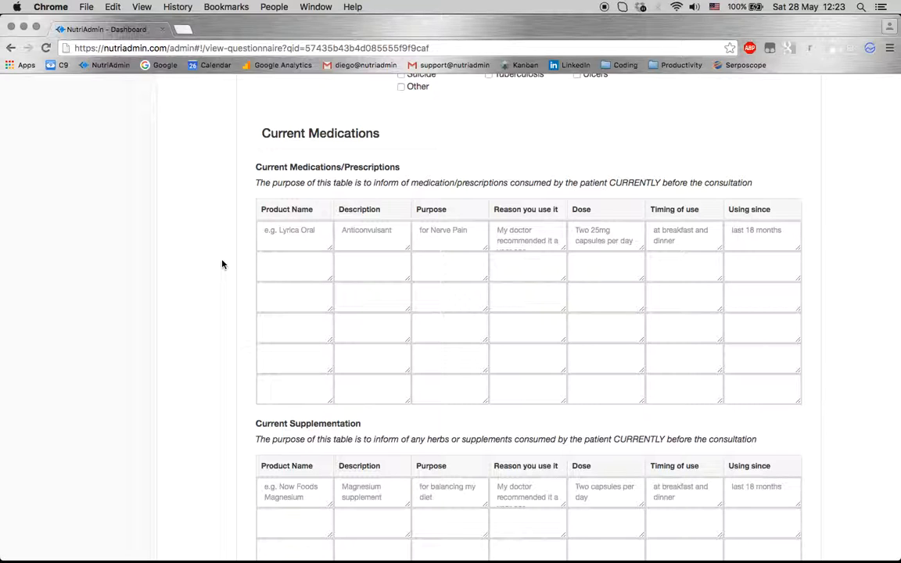
# Try the Typical Diet weekday and weekend meal cells and review the remaining sections
pyautogui.scroll(-3, 230, 338)
pyautogui.scroll(-2, 230, 338)
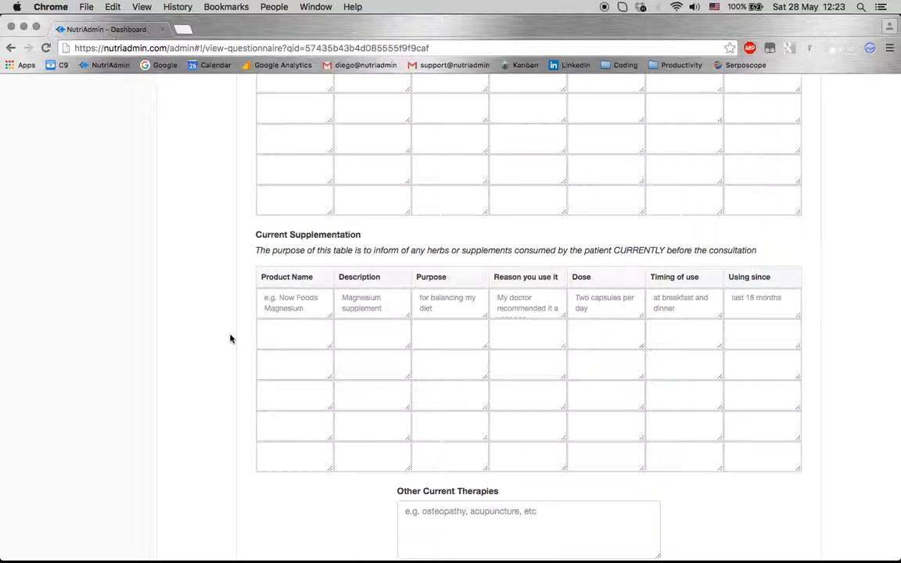
pyautogui.scroll(-3, 230, 337)
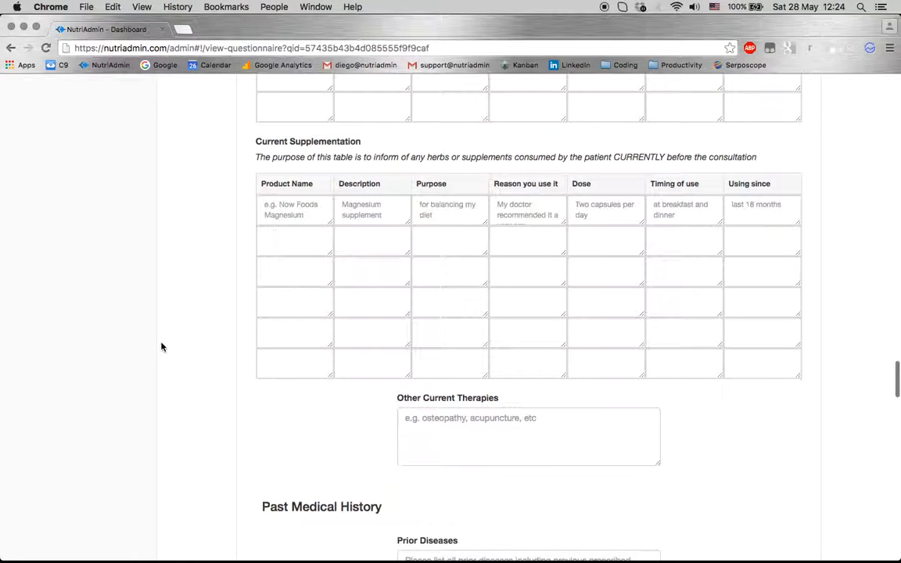
pyautogui.scroll(-15, 205, 382)
pyautogui.scroll(-6, 206, 383)
pyautogui.scroll(-6, 307, 321)
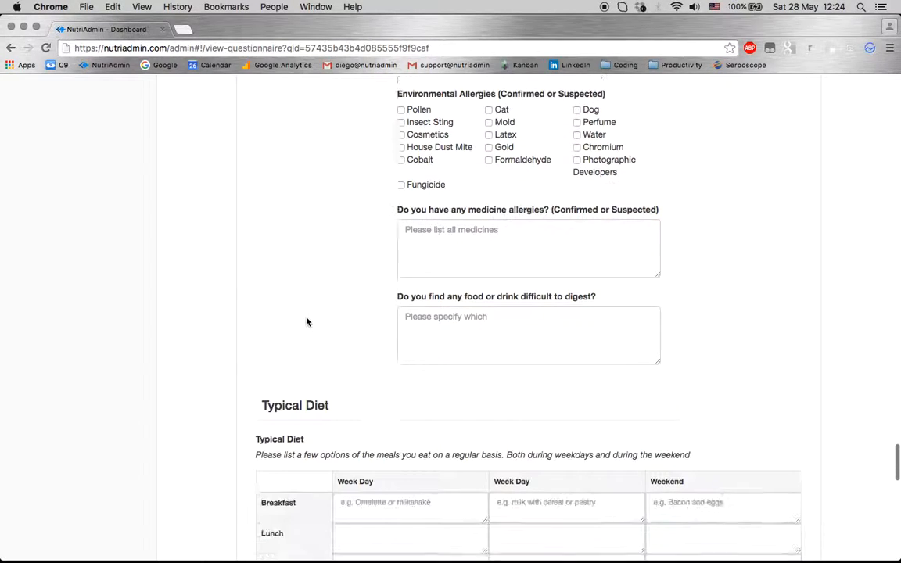
pyautogui.scroll(-6, 306, 322)
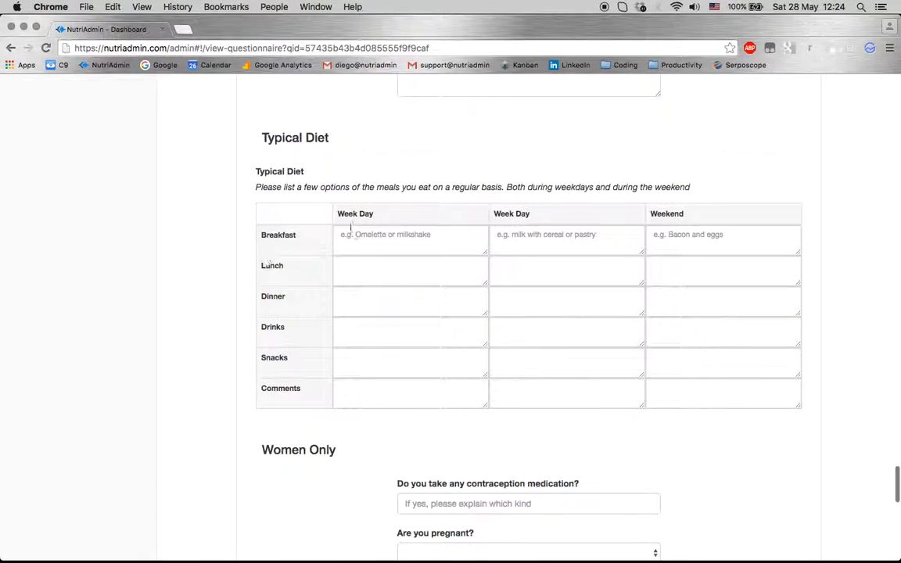
pyautogui.click(419, 261)
pyautogui.click(422, 246)
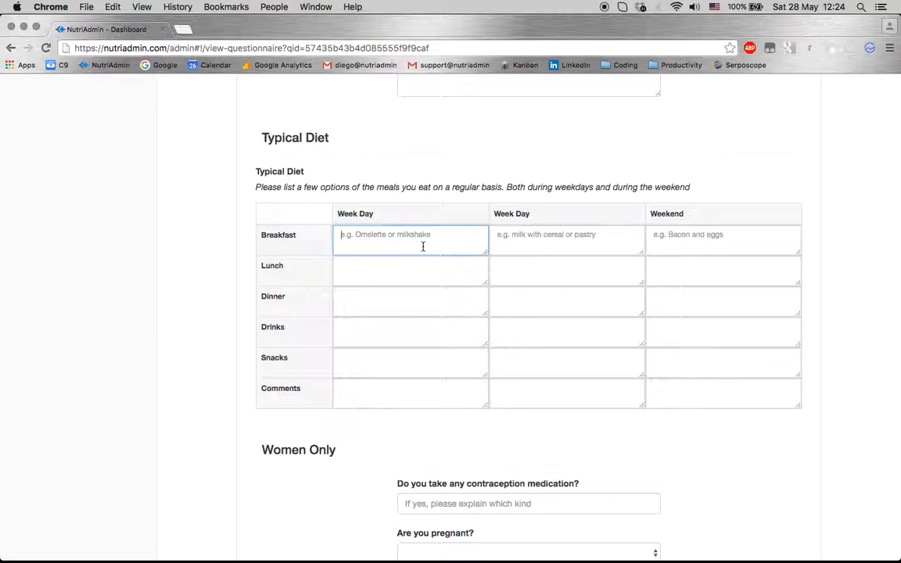
pyautogui.click(570, 271)
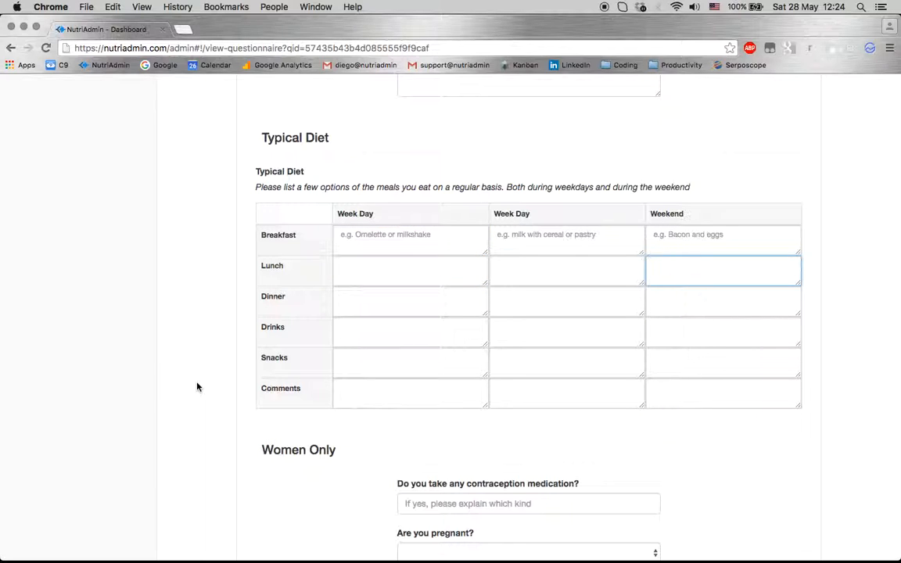
pyautogui.scroll(-3, 197, 386)
pyautogui.scroll(-5, 197, 386)
pyautogui.scroll(-3, 197, 386)
pyautogui.scroll(10, 197, 386)
pyautogui.scroll(15, 220, 294)
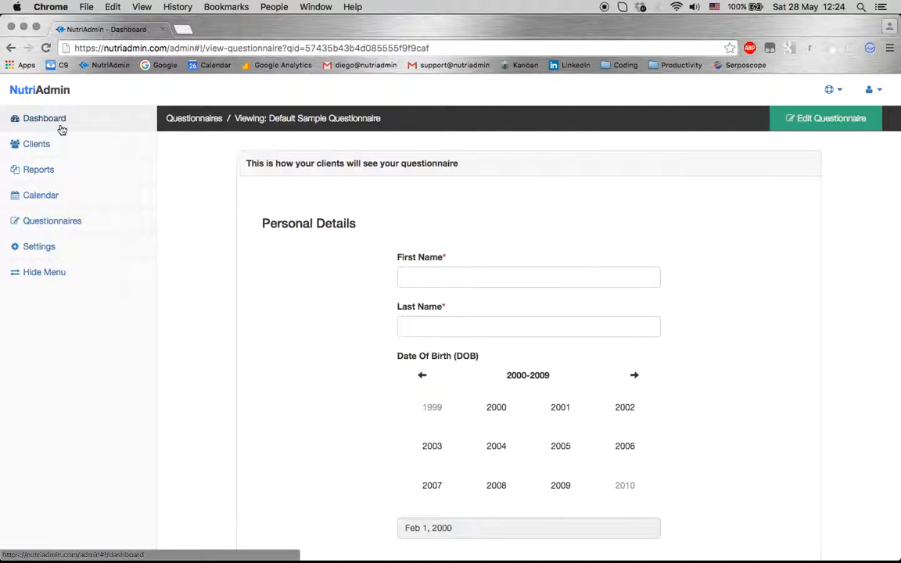
# Create a questionnaire named 'Short Sample Questionnaire' and open it for editing
pyautogui.click(47, 226)
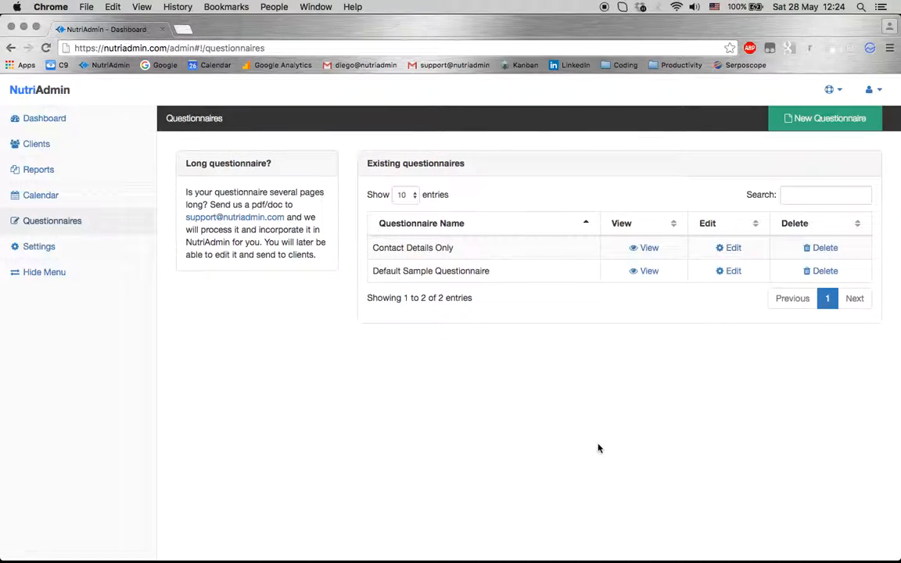
pyautogui.click(806, 119)
pyautogui.click(784, 193)
pyautogui.write('Sho')
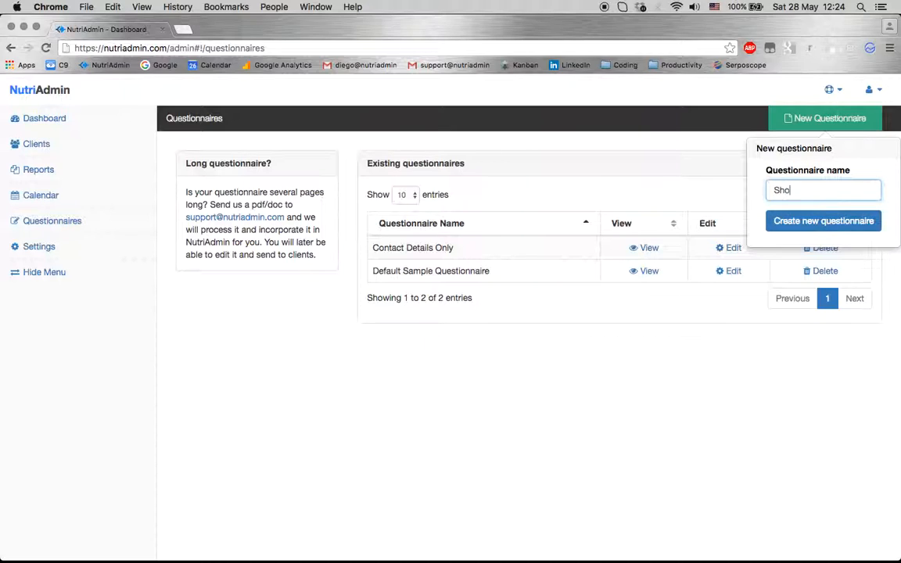
pyautogui.write('rt Sample Questionnaire')
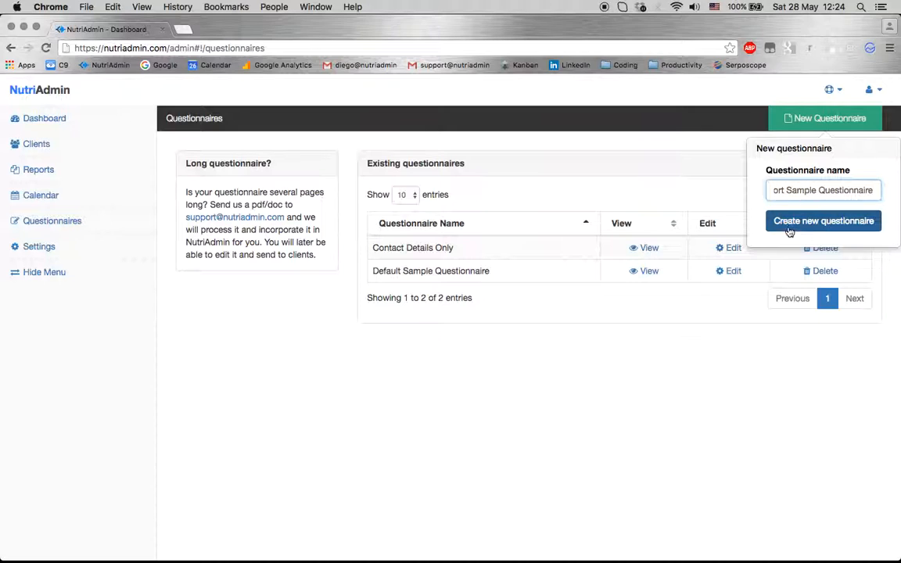
pyautogui.click(790, 224)
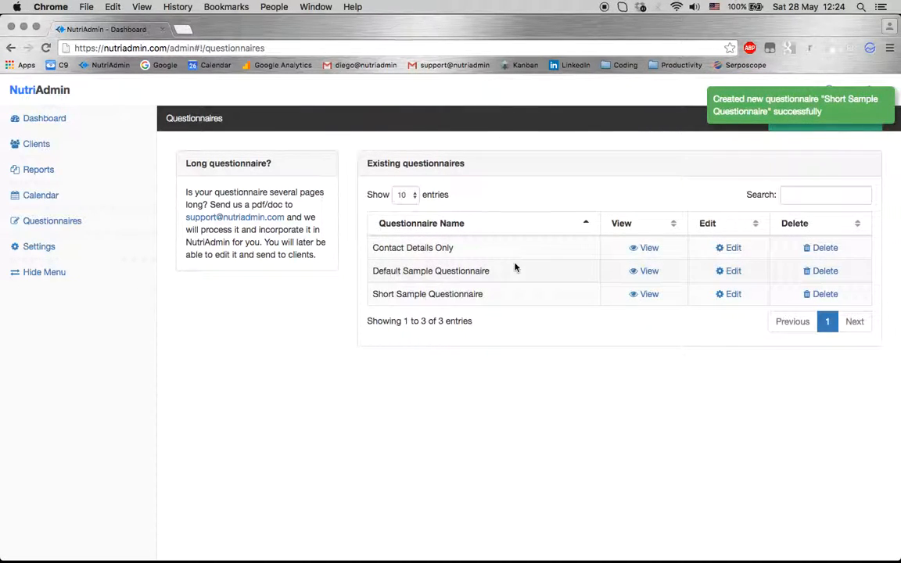
pyautogui.click(730, 294)
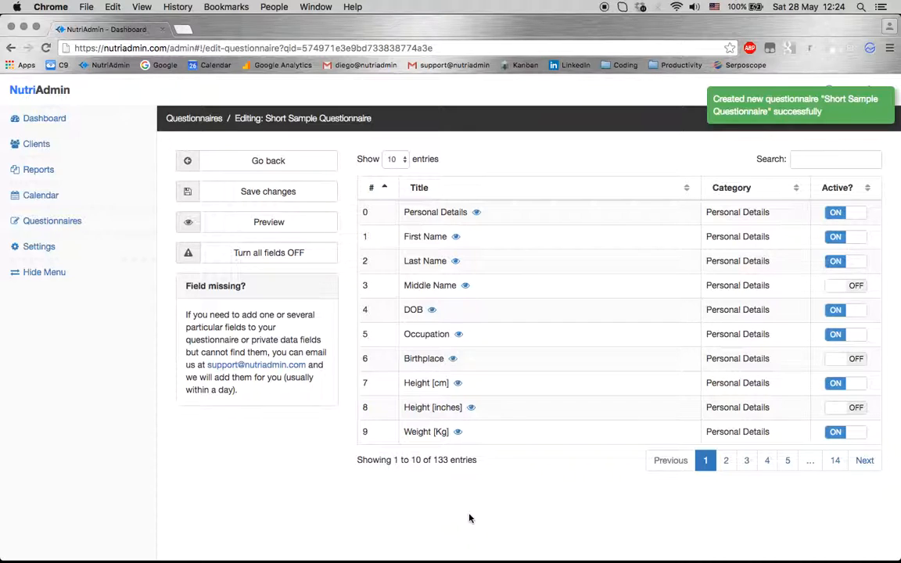
# Page through the 133 questionnaire fields, including the Lifestyle fields
pyautogui.doubleClick(441, 460)
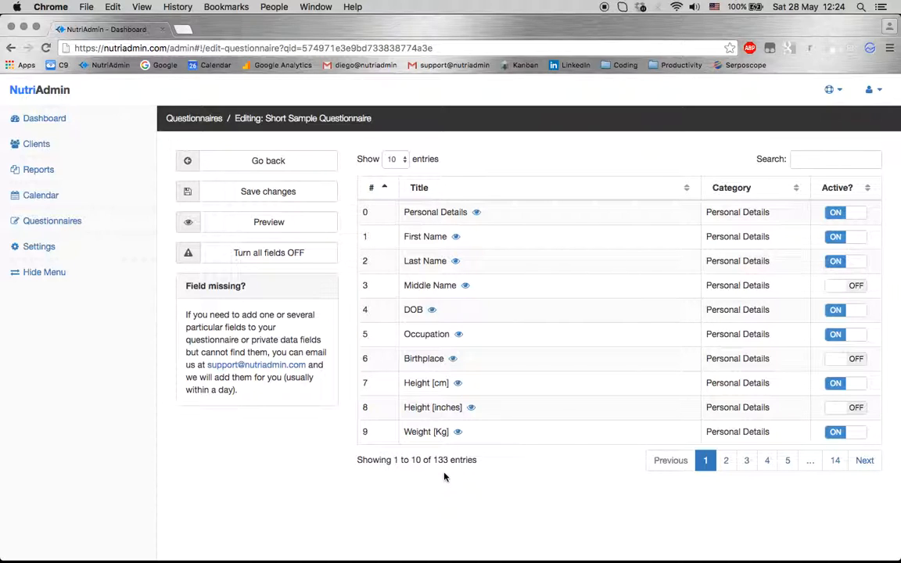
pyautogui.click(727, 463)
pyautogui.click(745, 463)
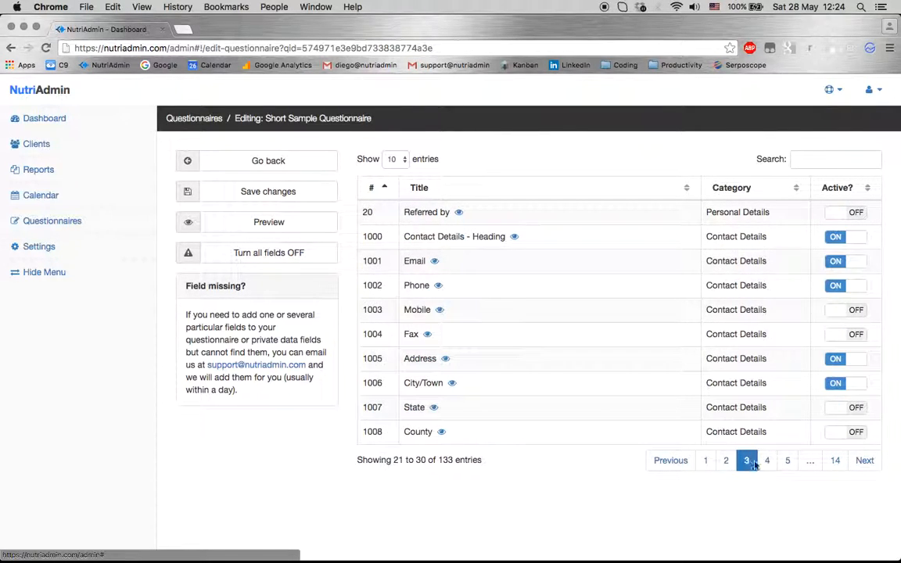
pyautogui.click(766, 462)
pyautogui.click(787, 461)
pyautogui.click(702, 459)
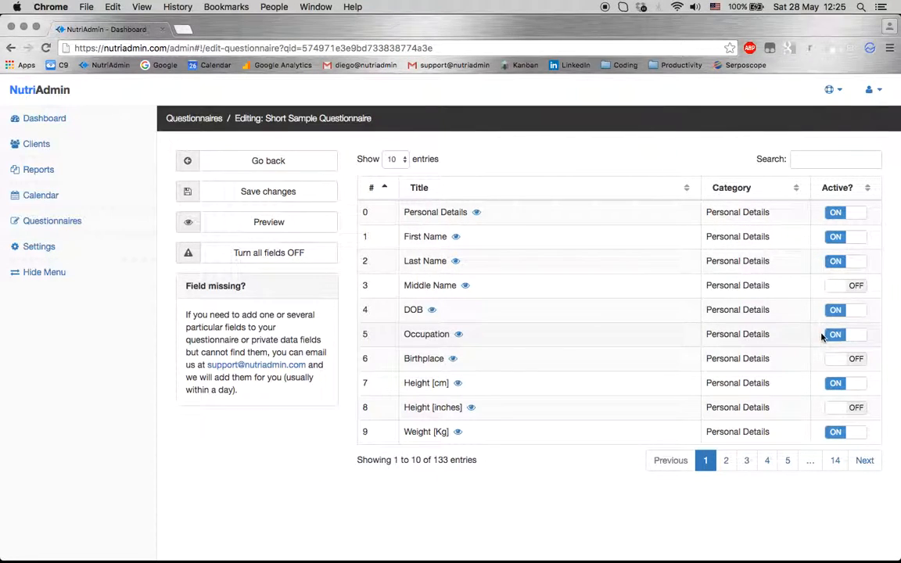
pyautogui.click(785, 461)
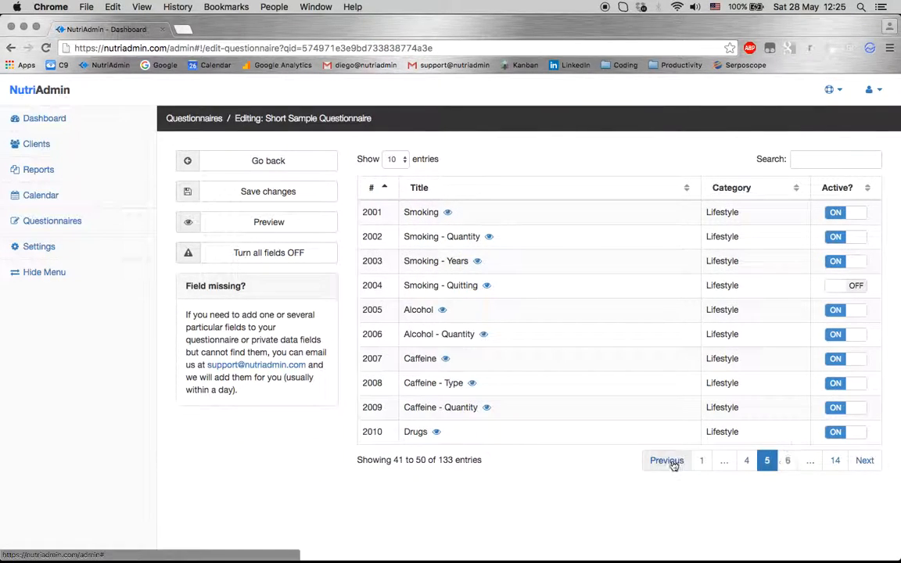
pyautogui.click(701, 460)
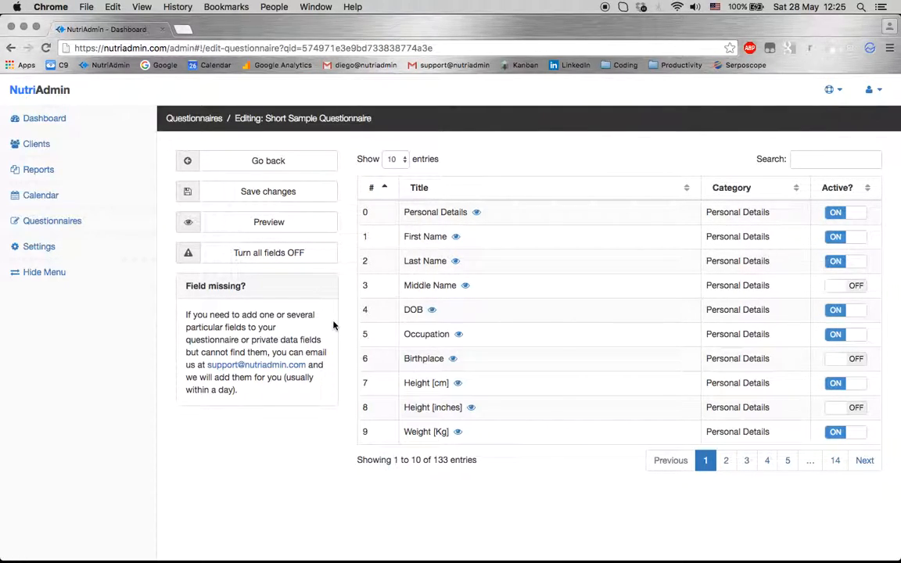
# Turn all fields off, then activate First Name, Last Name and Weight [Kg]
pyautogui.click(262, 255)
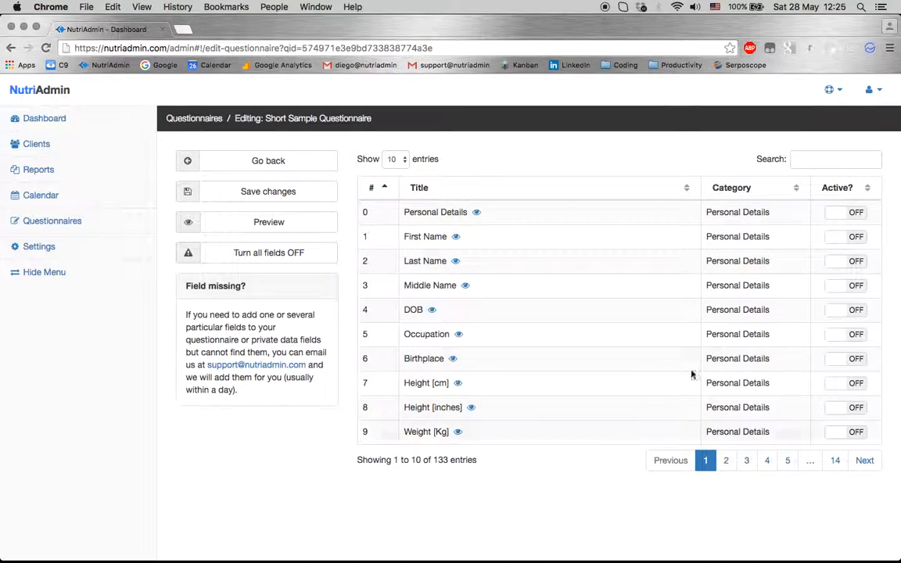
pyautogui.click(841, 238)
pyautogui.click(840, 264)
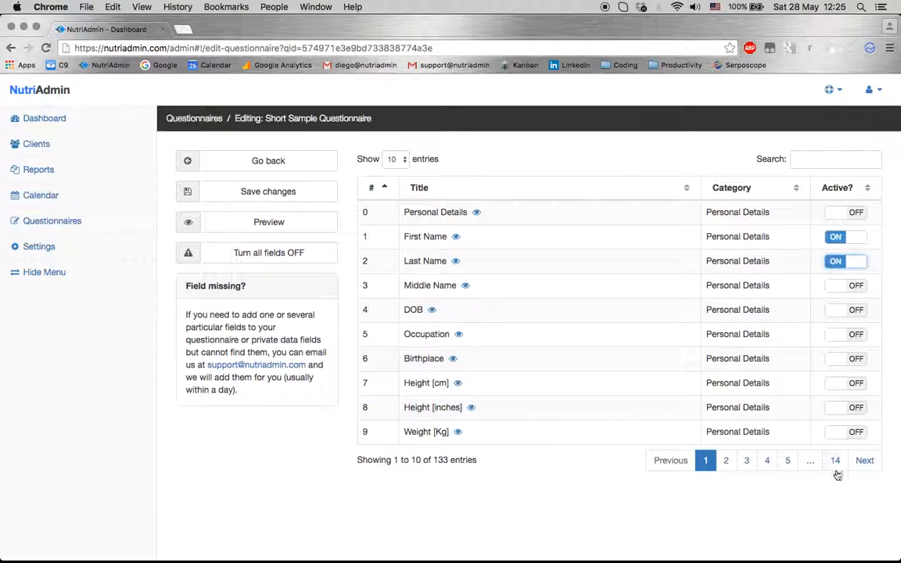
pyautogui.click(842, 431)
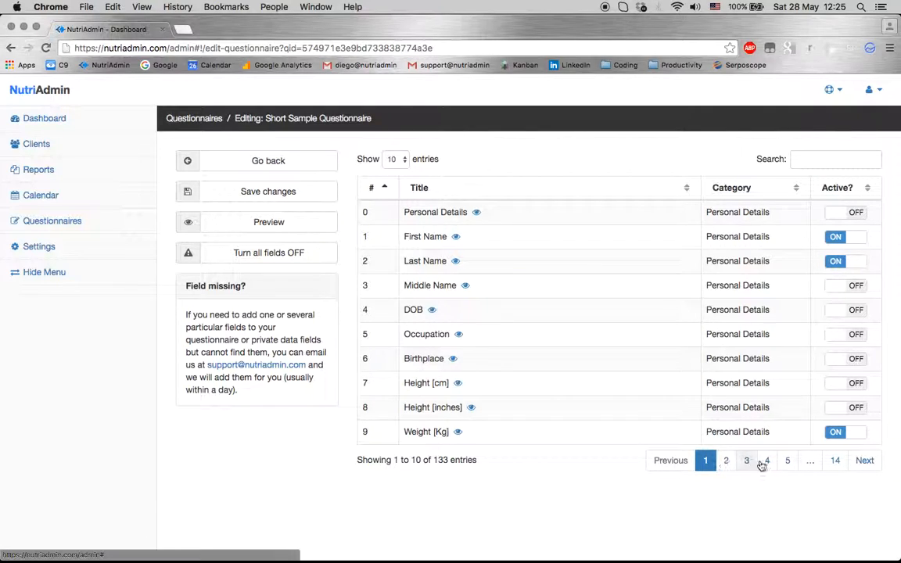
# Search for and activate the Height [cm], Email and Phone fields, then clear the search
pyautogui.click(825, 160)
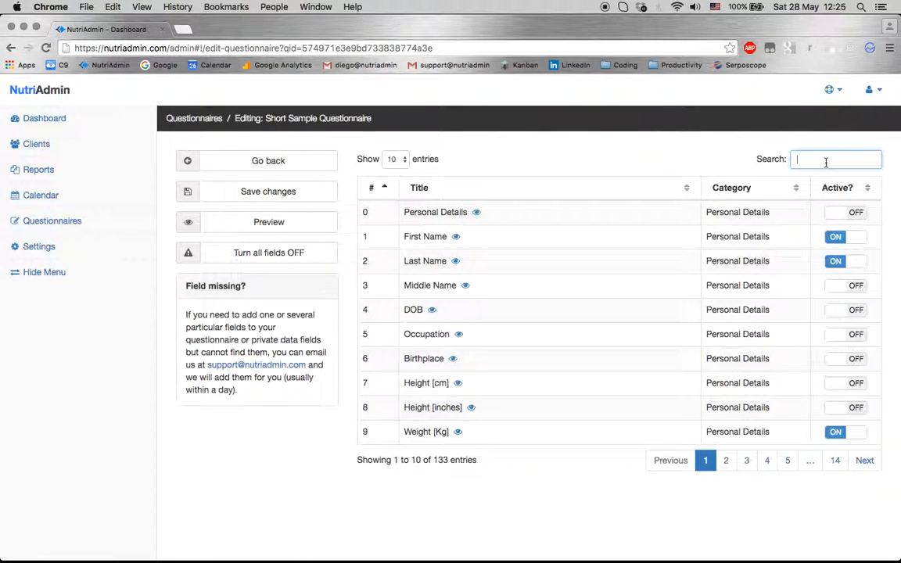
pyautogui.write('heigh')
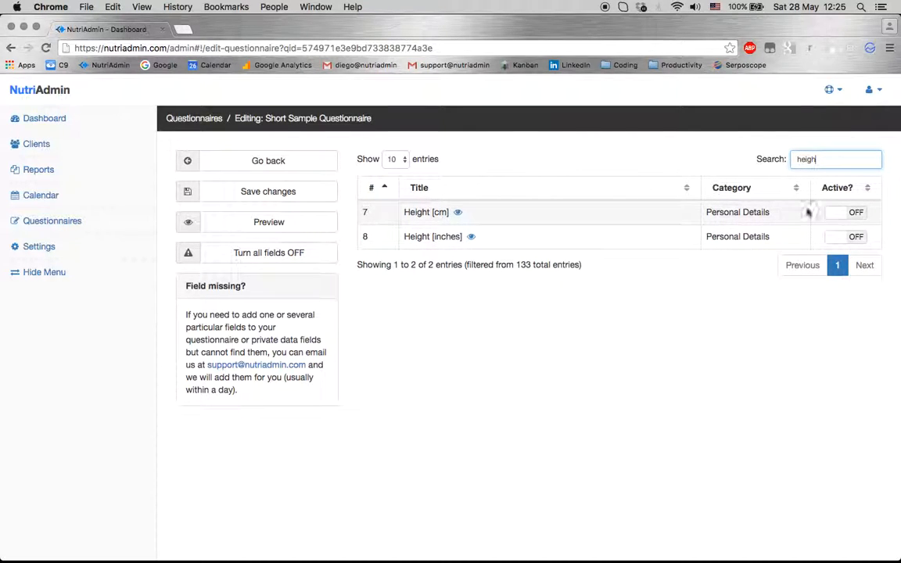
pyautogui.click(839, 213)
pyautogui.click(822, 160)
pyautogui.press('BackSpace')
pyautogui.press('BackSpace')
pyautogui.press('BackSpace')
pyautogui.press('BackSpace')
pyautogui.press('BackSpace')
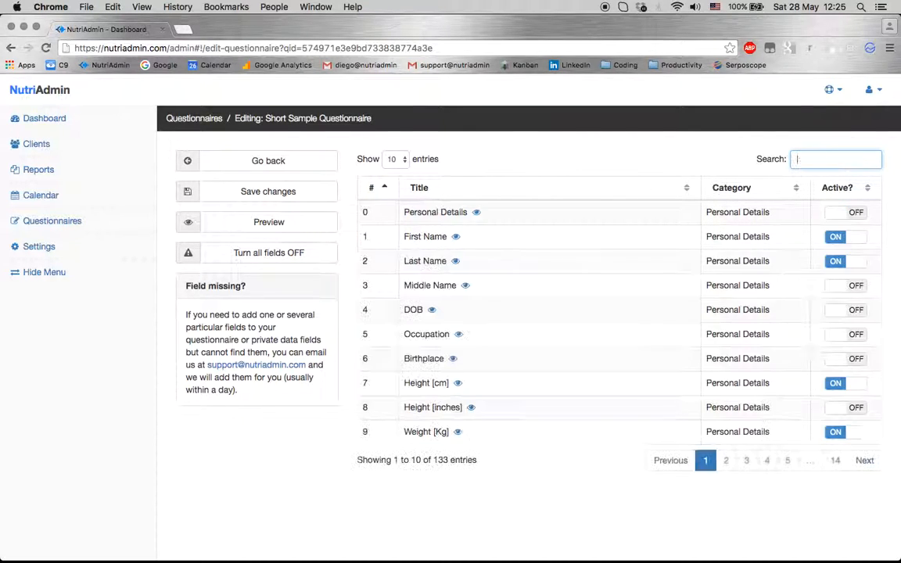
pyautogui.write('email')
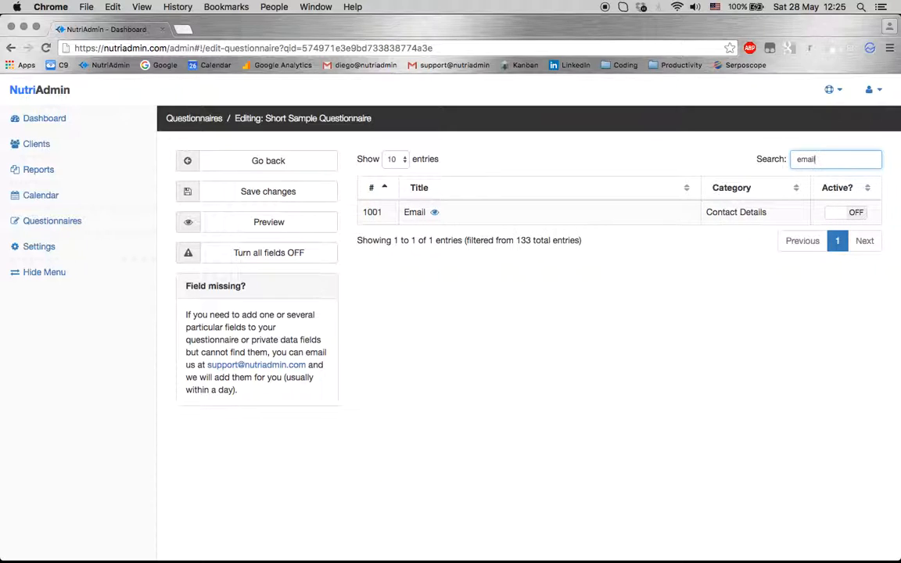
pyautogui.doubleClick(819, 159)
pyautogui.write('phone')
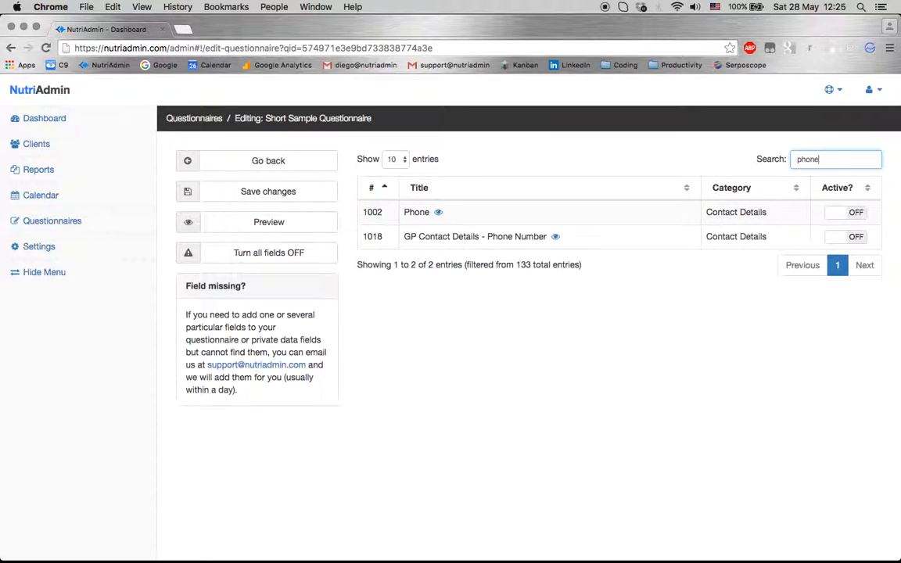
pyautogui.click(844, 214)
pyautogui.doubleClick(817, 159)
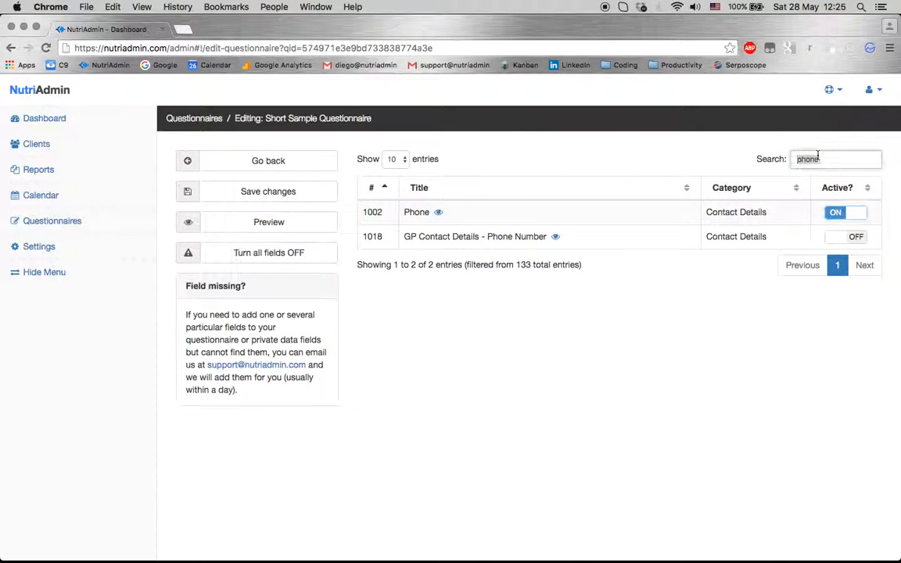
pyautogui.press('BackSpace')
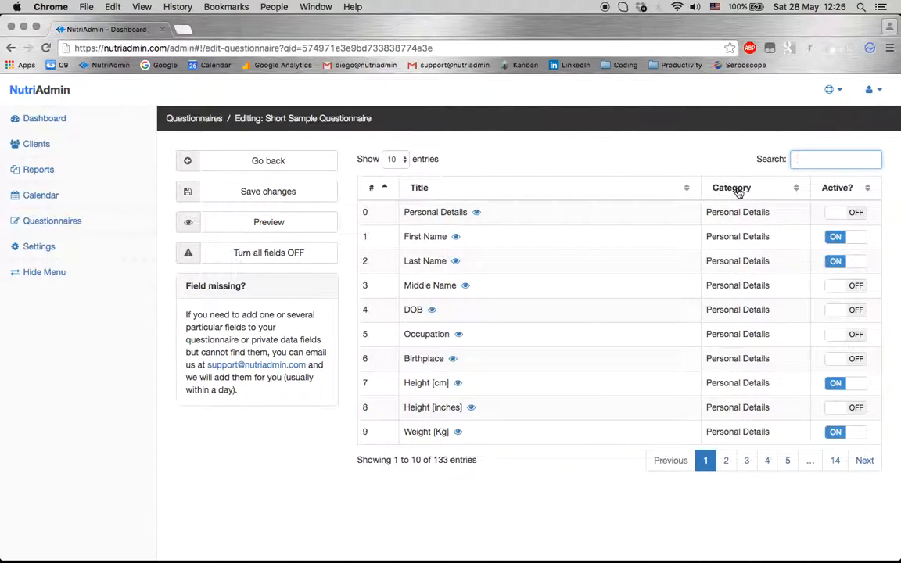
# Page through the fields, then filter the list with 'Consul' to show Consultation fields
pyautogui.click(746, 460)
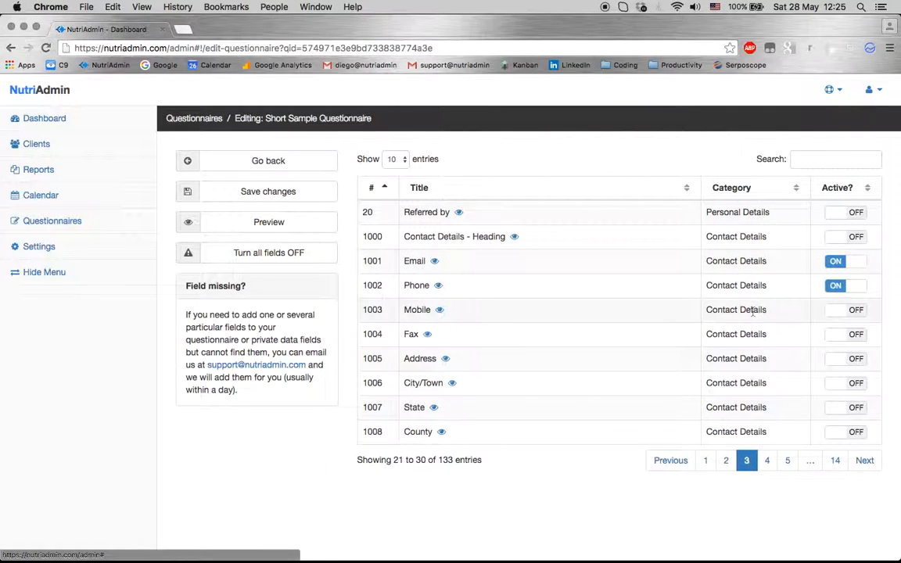
pyautogui.click(767, 460)
pyautogui.click(786, 459)
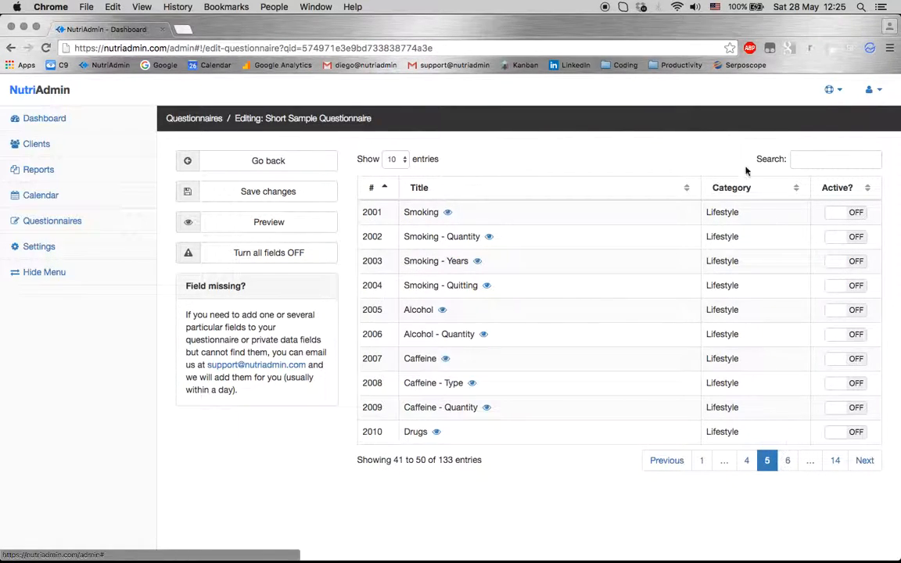
pyautogui.click(701, 460)
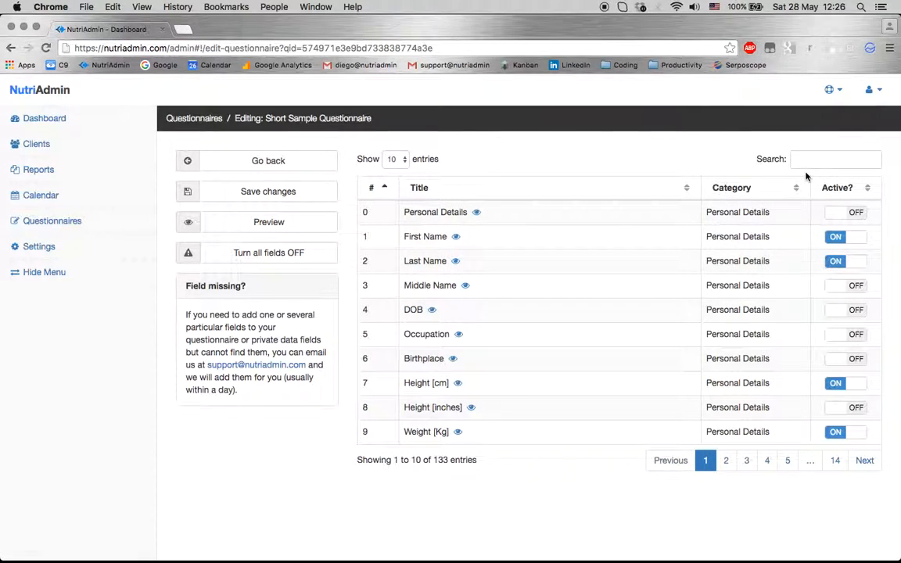
pyautogui.click(787, 461)
pyautogui.click(788, 461)
pyautogui.click(787, 461)
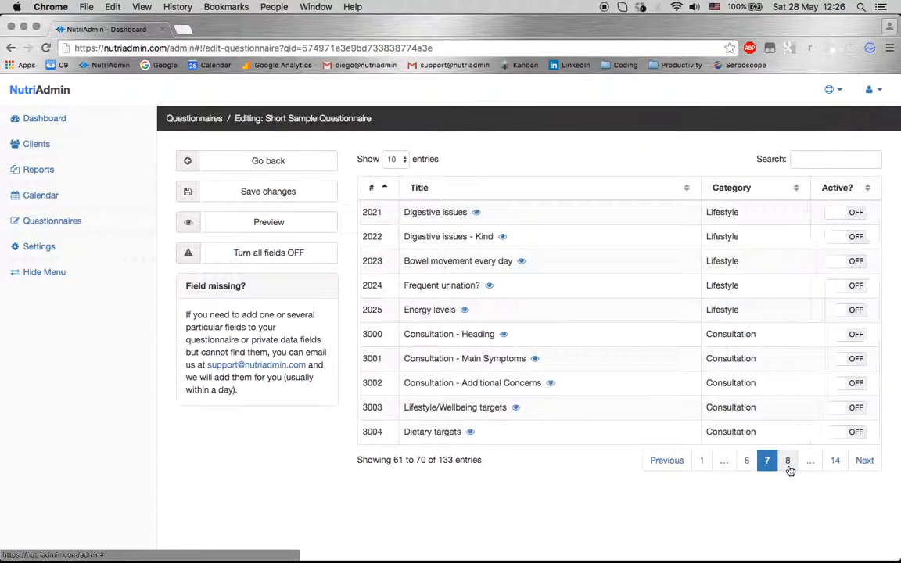
pyautogui.click(788, 461)
pyautogui.click(800, 161)
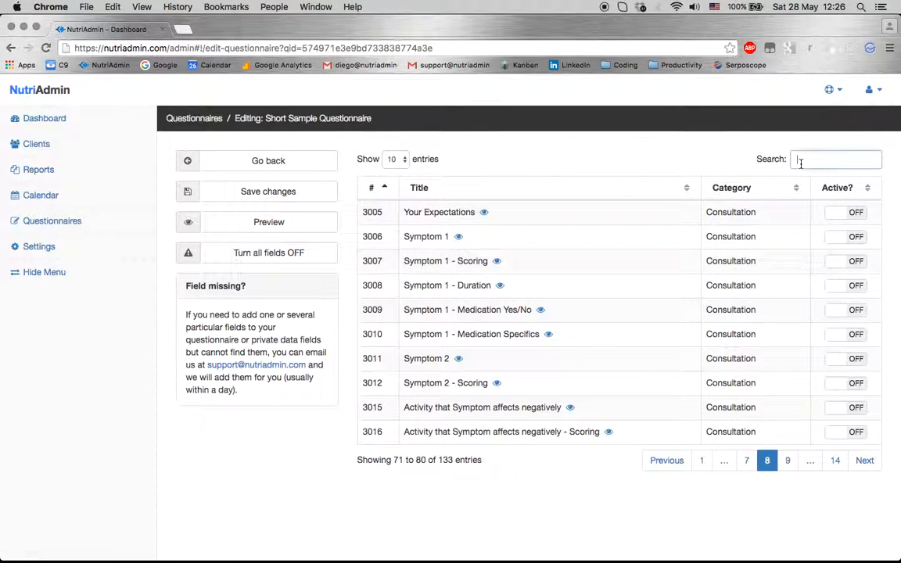
pyautogui.write('Consultation')
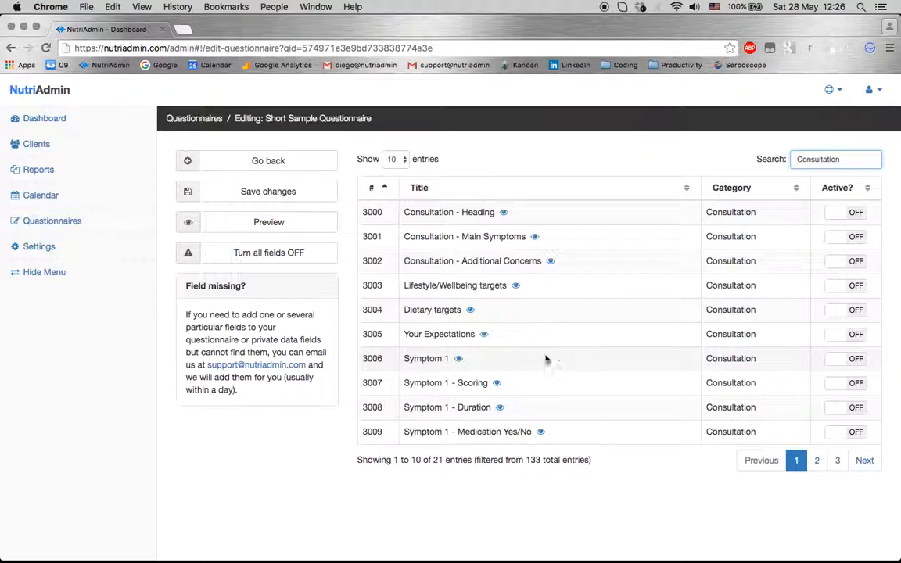
# Preview Symptom 1, then activate Symptom 1, its Scoring, Duration and Medication Yes/No fields
pyautogui.click(459, 360)
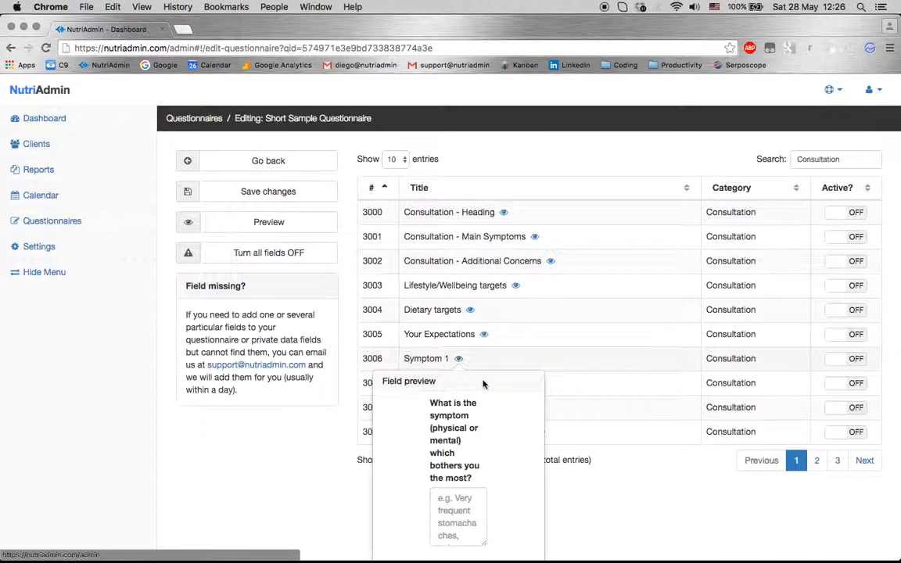
pyautogui.scroll(-1, 483, 384)
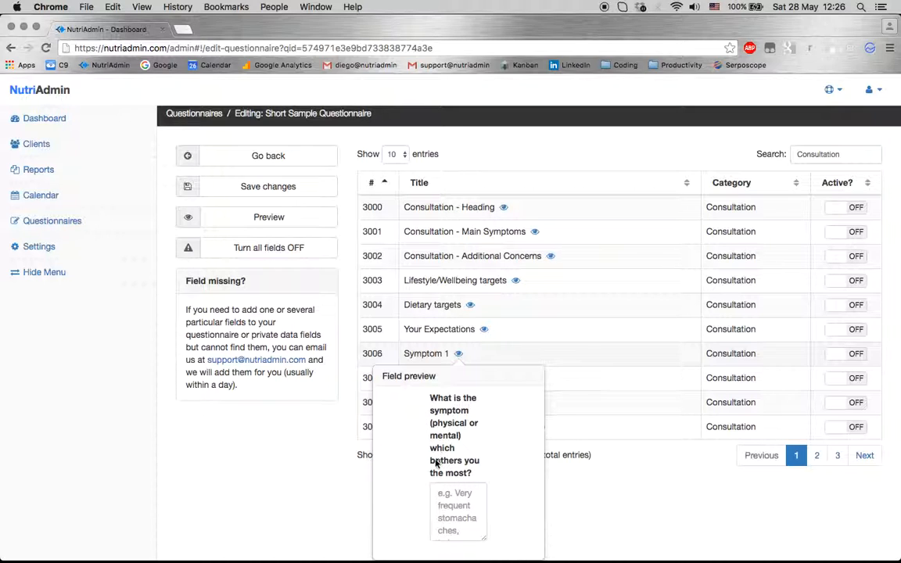
pyautogui.click(494, 363)
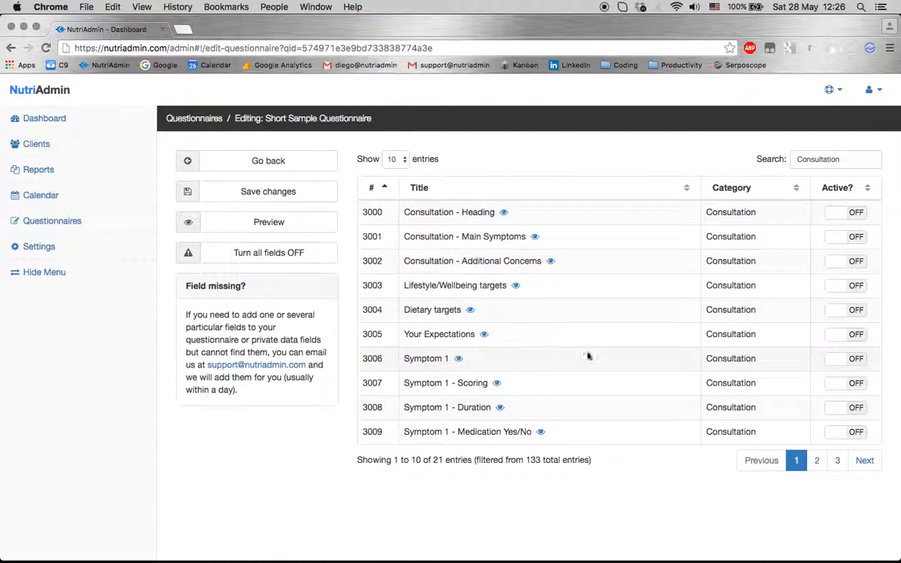
pyautogui.click(839, 360)
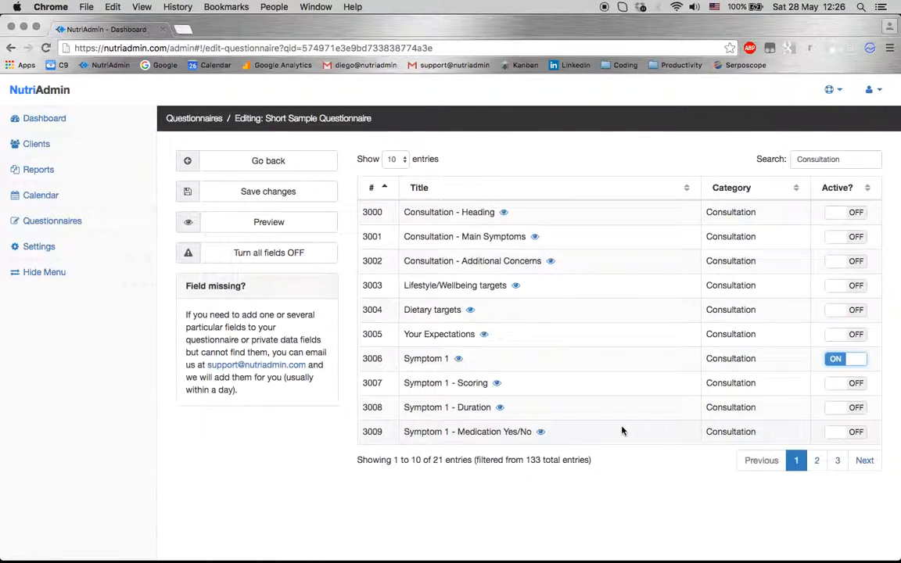
pyautogui.click(832, 385)
pyautogui.click(841, 408)
pyautogui.click(845, 435)
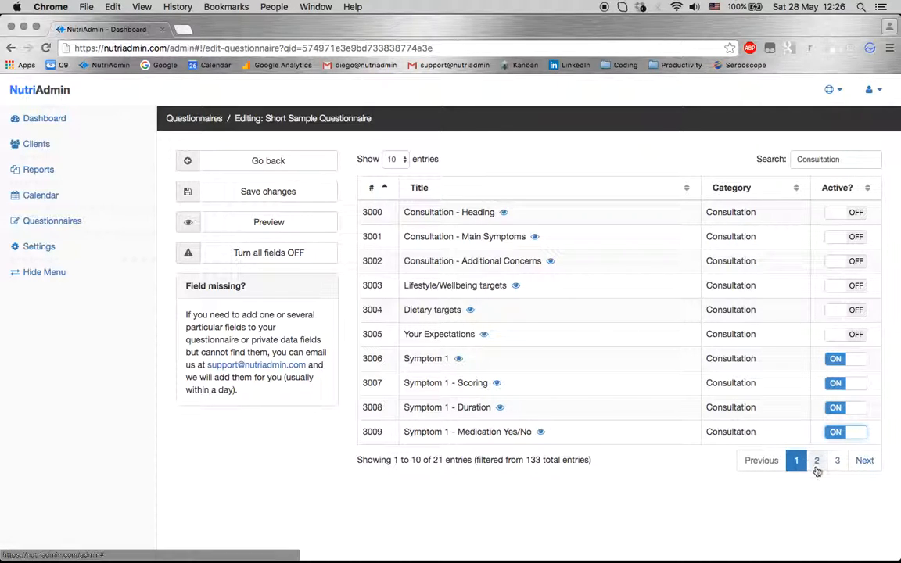
# On the next page, activate Symptom 1 - Medication Specifics, Symptom 2 and Symptom 2 - Scoring
pyautogui.click(816, 460)
pyautogui.click(832, 213)
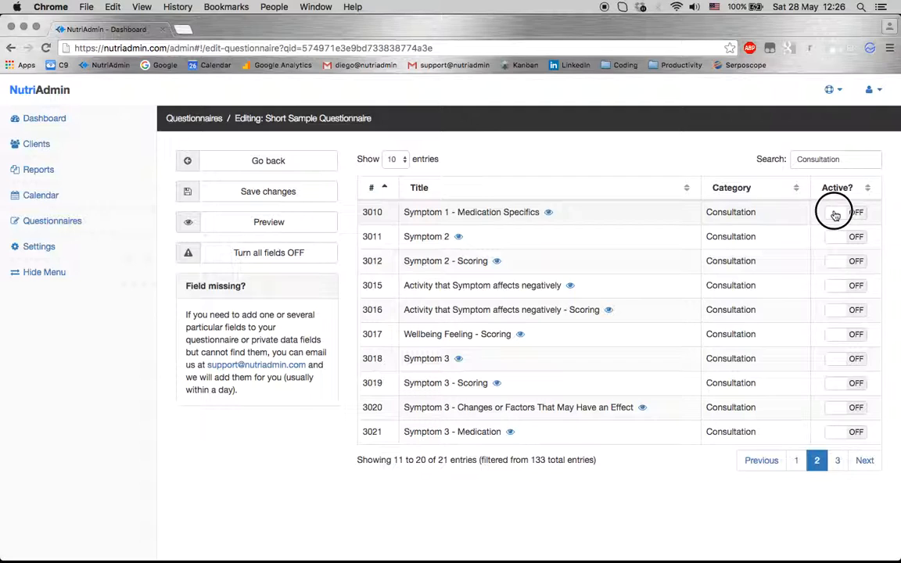
pyautogui.click(828, 236)
pyautogui.click(842, 262)
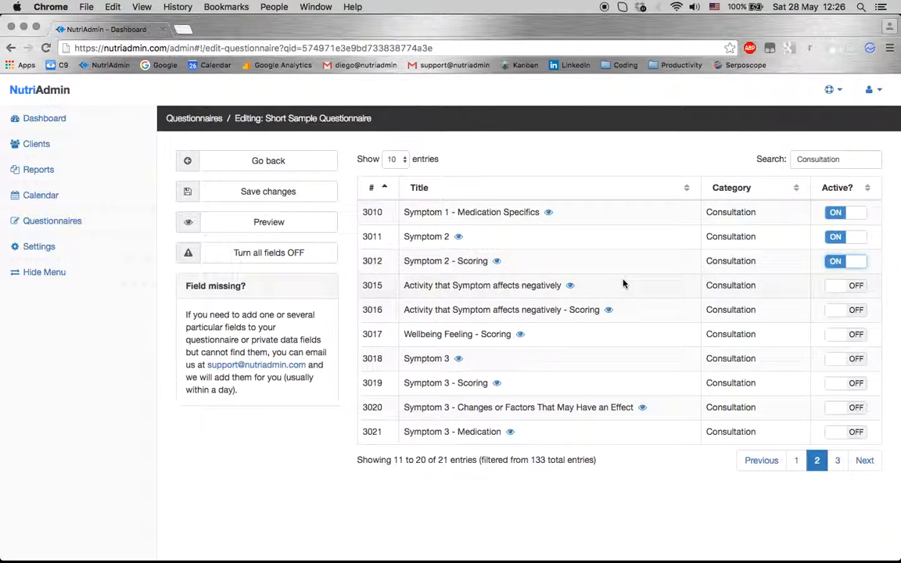
pyautogui.moveTo(179, 286); pyautogui.dragTo(296, 396)
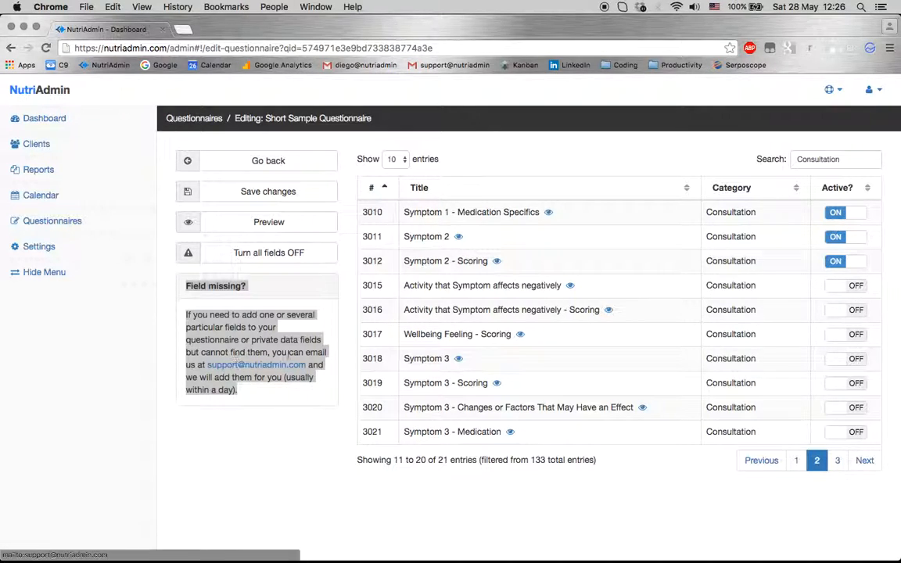
pyautogui.click(284, 329)
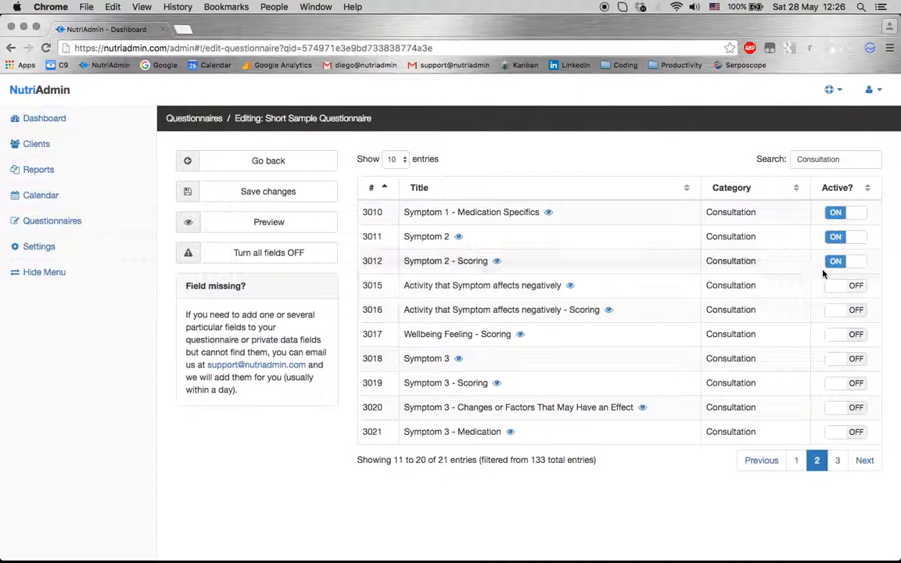
# Filter fields by 'medication' and activate the Current Medications/Prescriptions and Current Supplementation tables
pyautogui.doubleClick(824, 159)
pyautogui.write('medica')
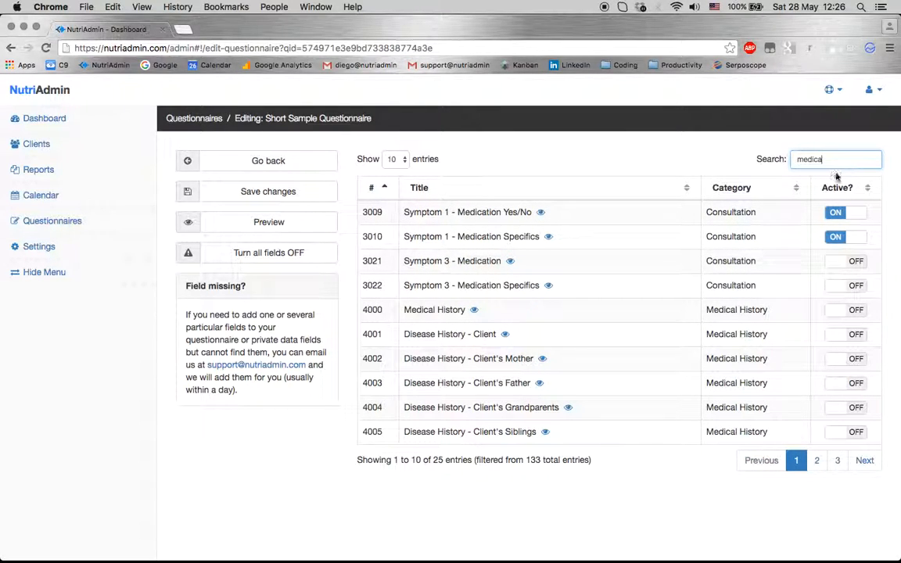
pyautogui.write('tion')
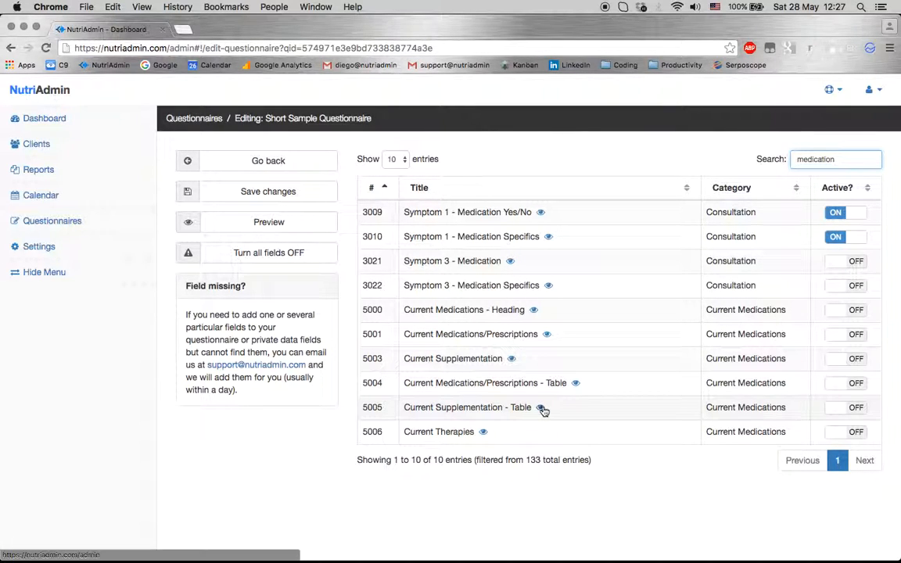
pyautogui.moveTo(543, 411)
pyautogui.scroll(-4, 544, 313)
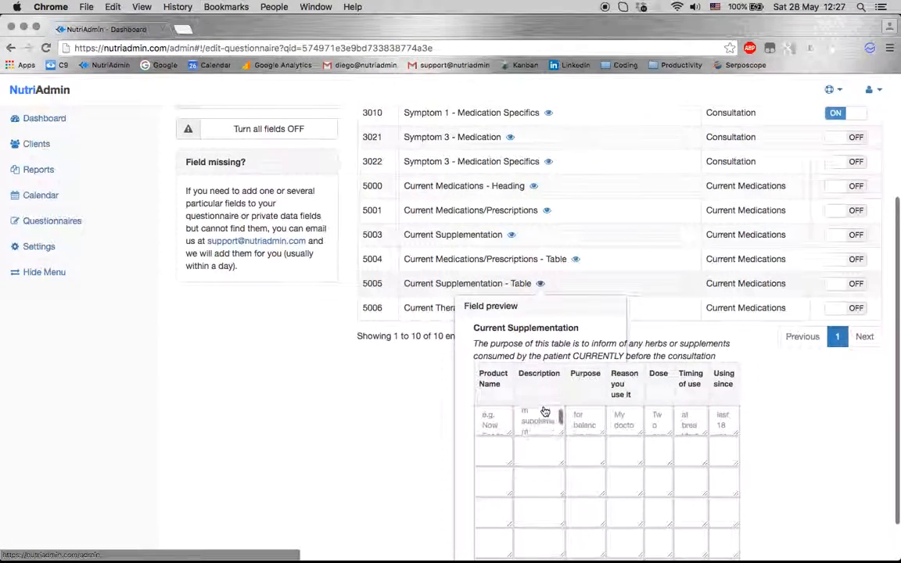
pyautogui.scroll(4, 539, 259)
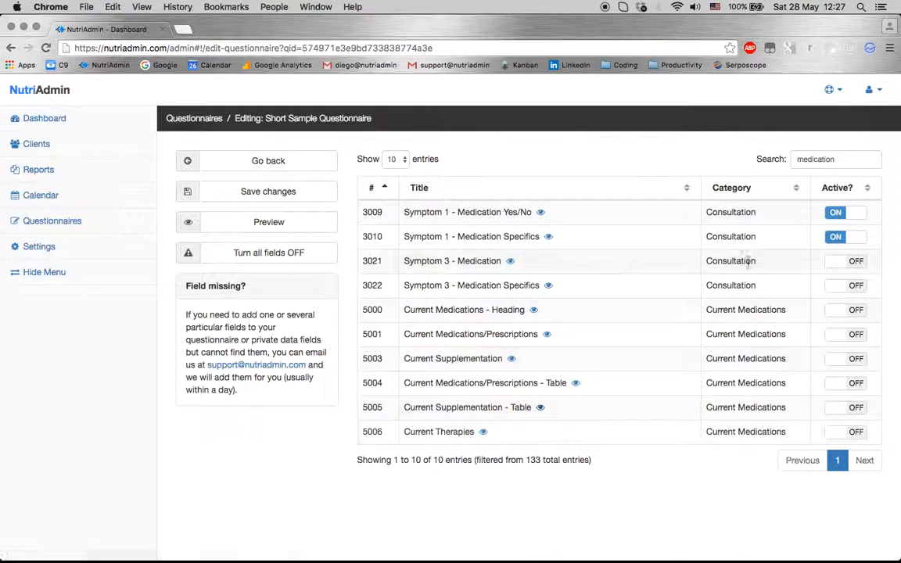
pyautogui.click(849, 384)
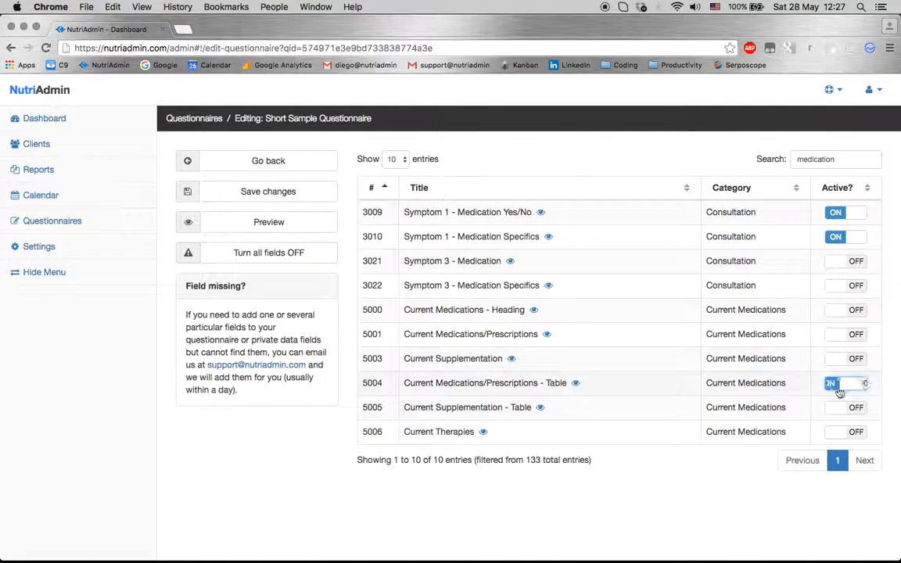
pyautogui.click(840, 406)
# Preview the Short Sample Questionnaire with its new fields, then close the preview
pyautogui.click(298, 236)
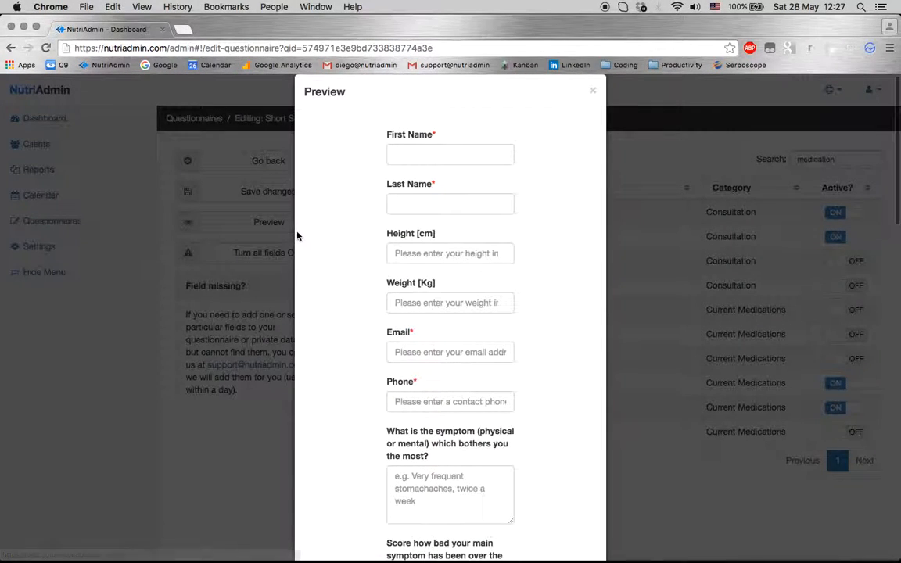
pyautogui.scroll(-1, 324, 345)
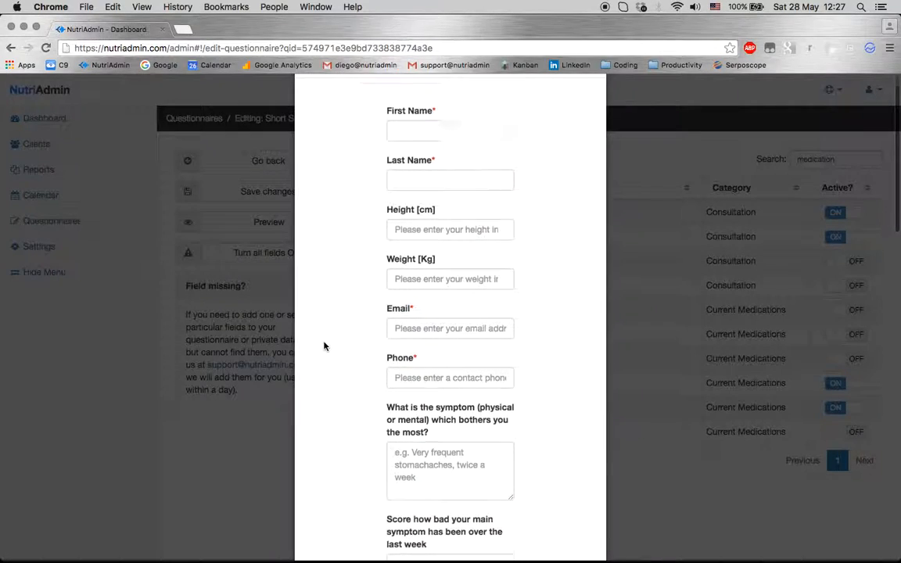
pyautogui.scroll(1, 324, 346)
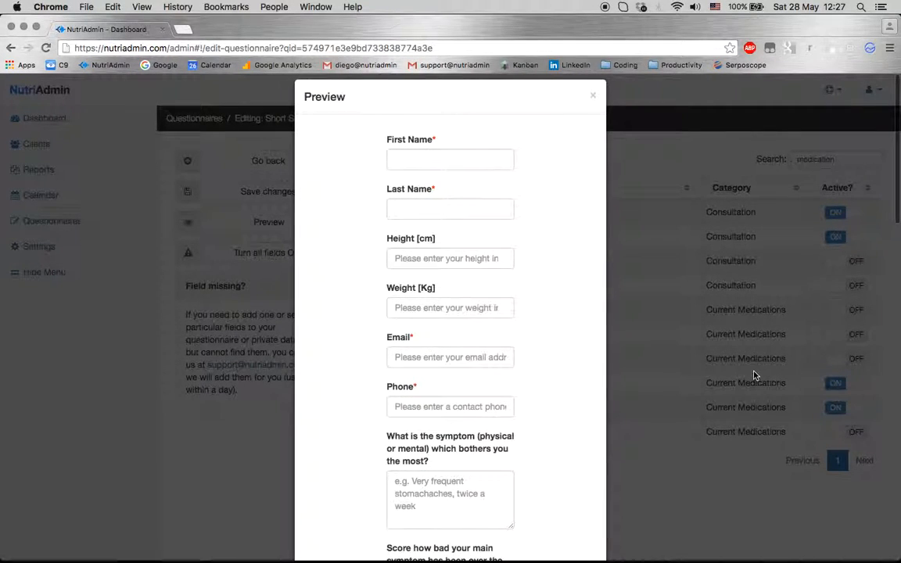
pyautogui.scroll(-10, 559, 251)
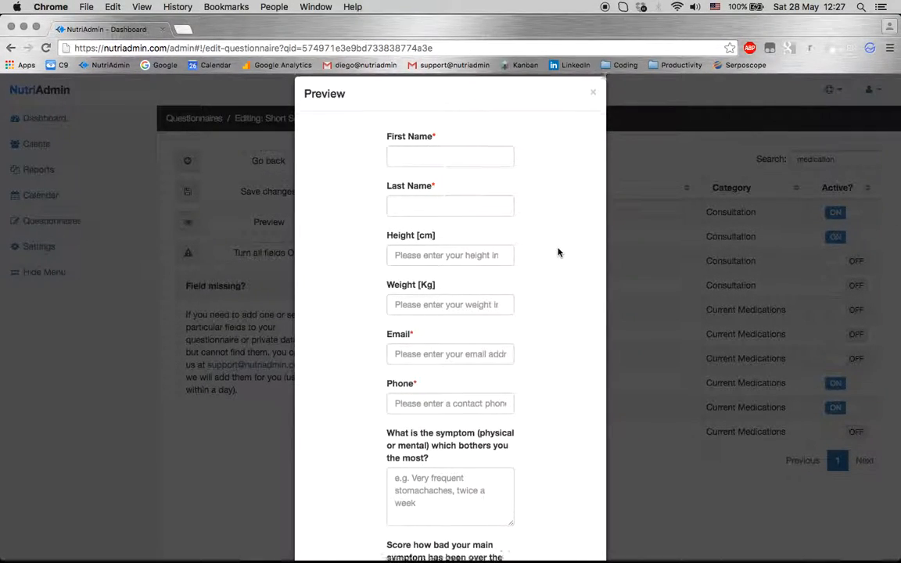
pyautogui.scroll(-5, 558, 252)
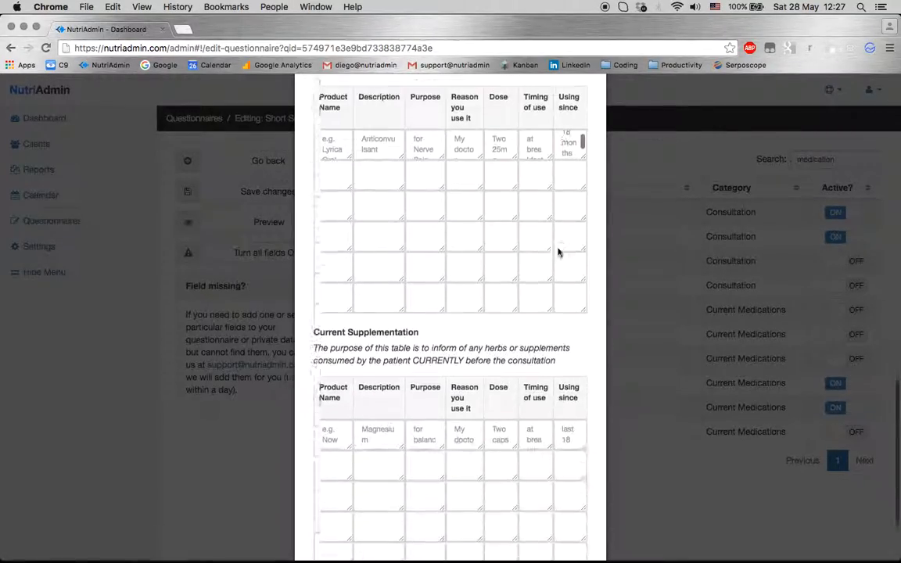
pyautogui.scroll(10, 558, 252)
pyautogui.scroll(5, 558, 252)
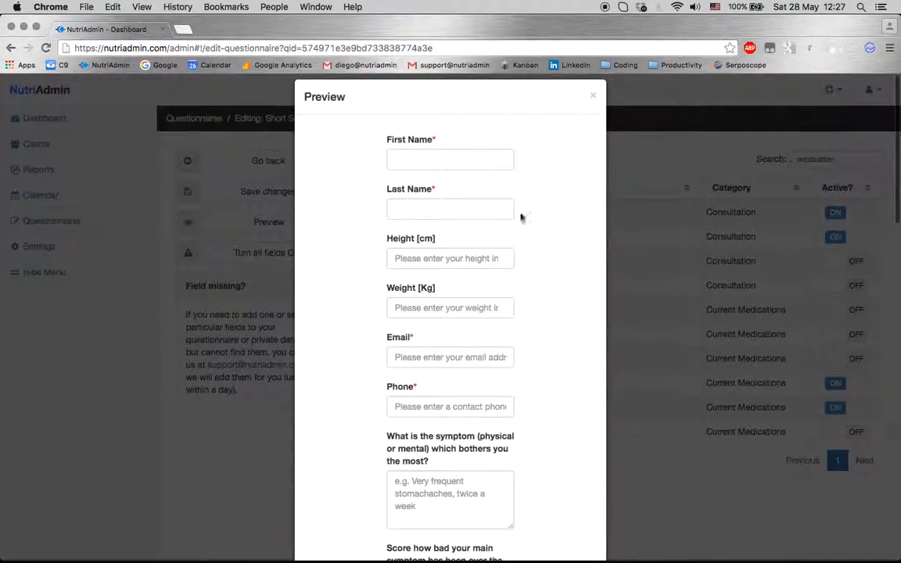
pyautogui.click(591, 94)
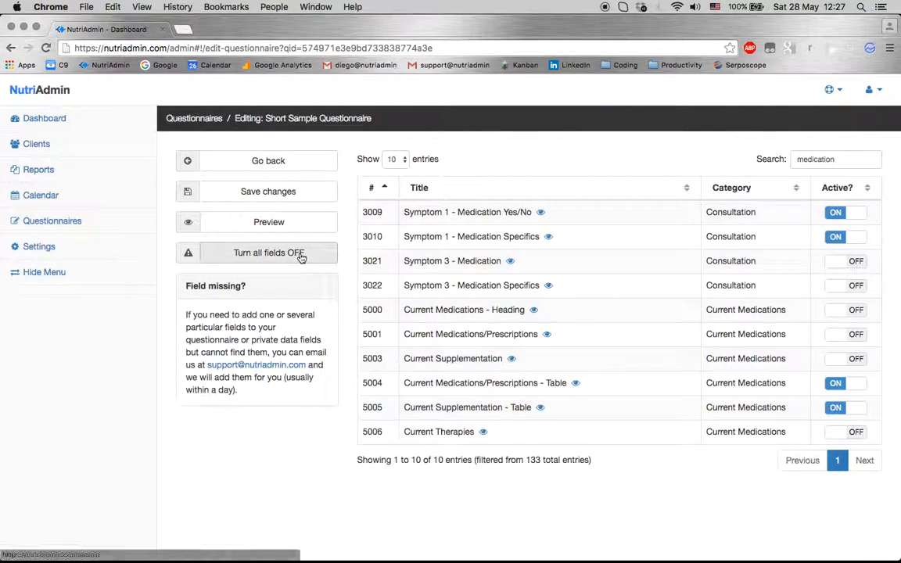
# Save the questionnaire changes and open its client-facing view from the Questionnaires list
pyautogui.click(288, 193)
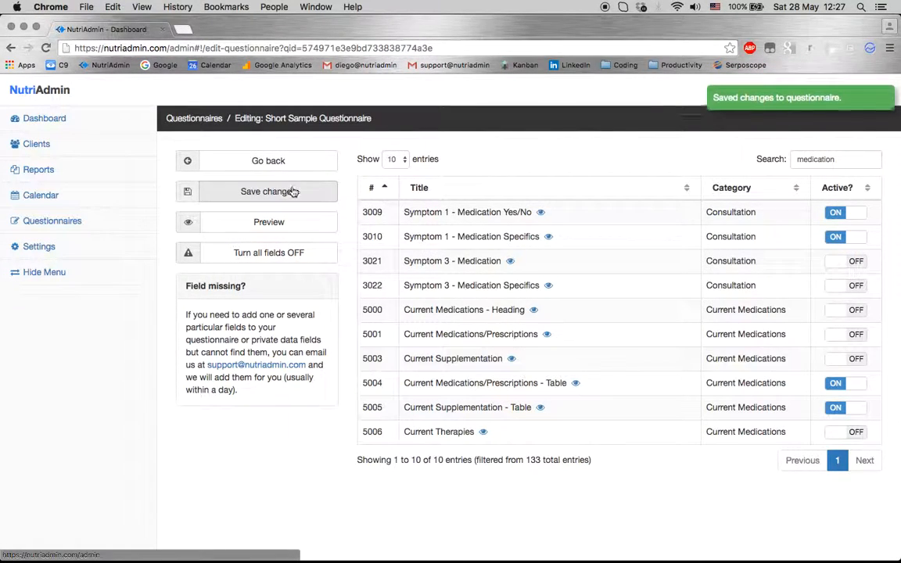
pyautogui.click(269, 159)
pyautogui.click(102, 222)
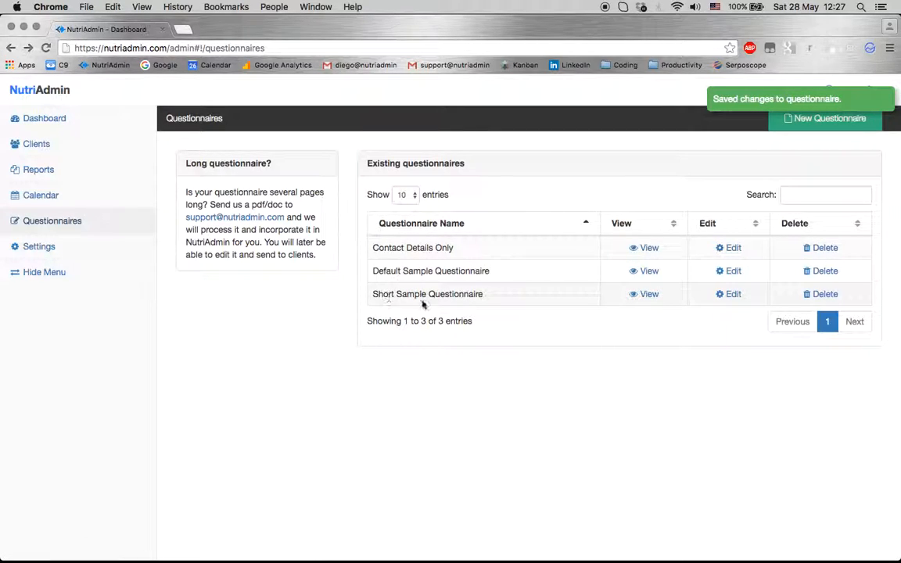
pyautogui.click(648, 294)
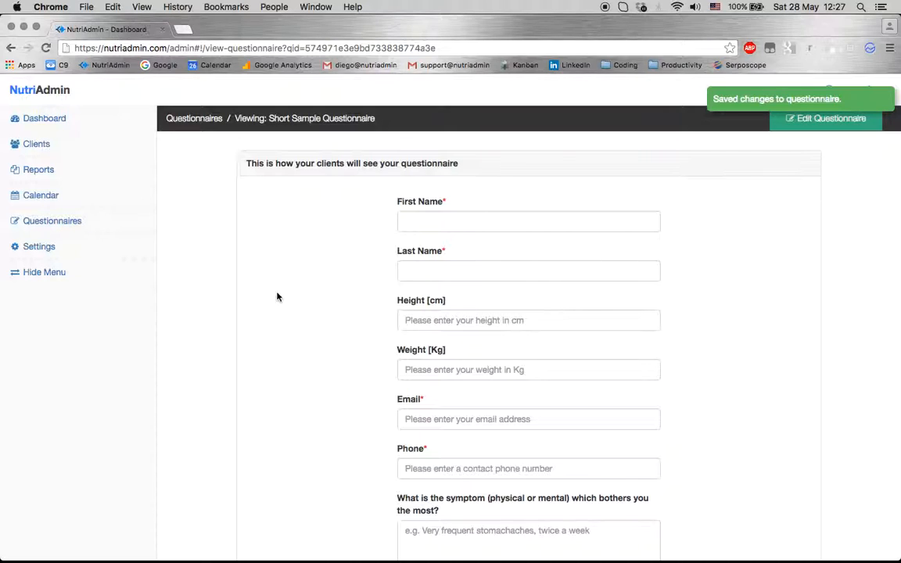
# Answer 1 - 5 Years for main symptom duration, check the medications table, then open Clients
pyautogui.scroll(-2, 277, 297)
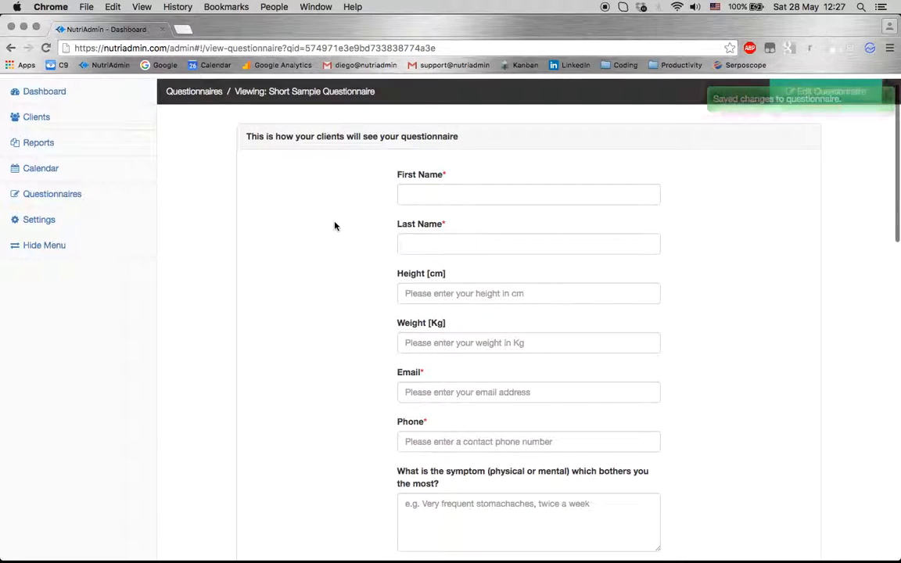
pyautogui.click(445, 212)
pyautogui.scroll(-3, 339, 310)
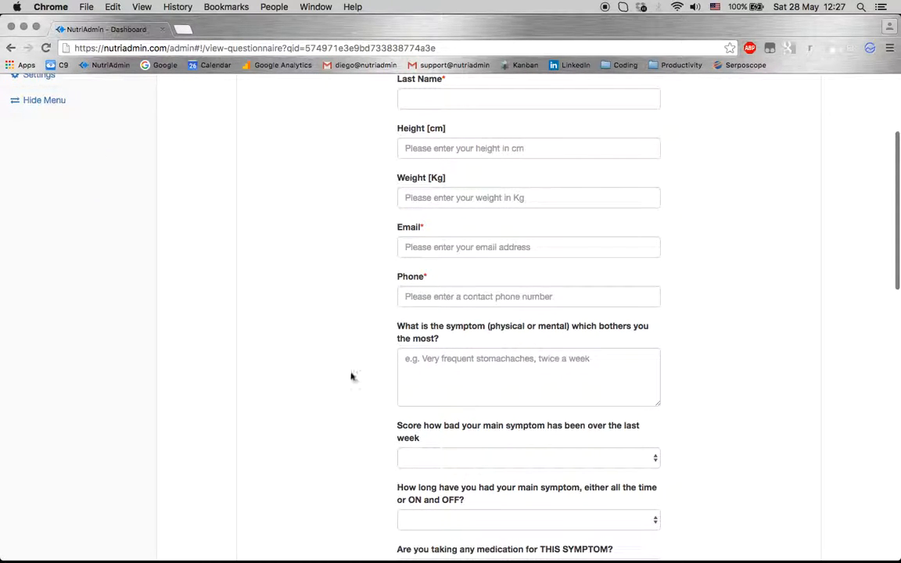
pyautogui.scroll(-5, 344, 367)
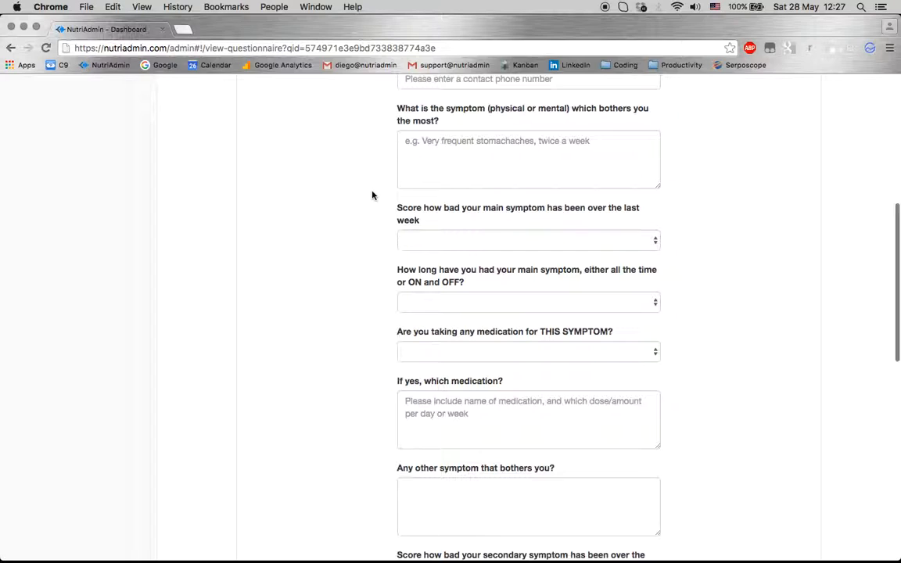
pyautogui.scroll(-2, 372, 195)
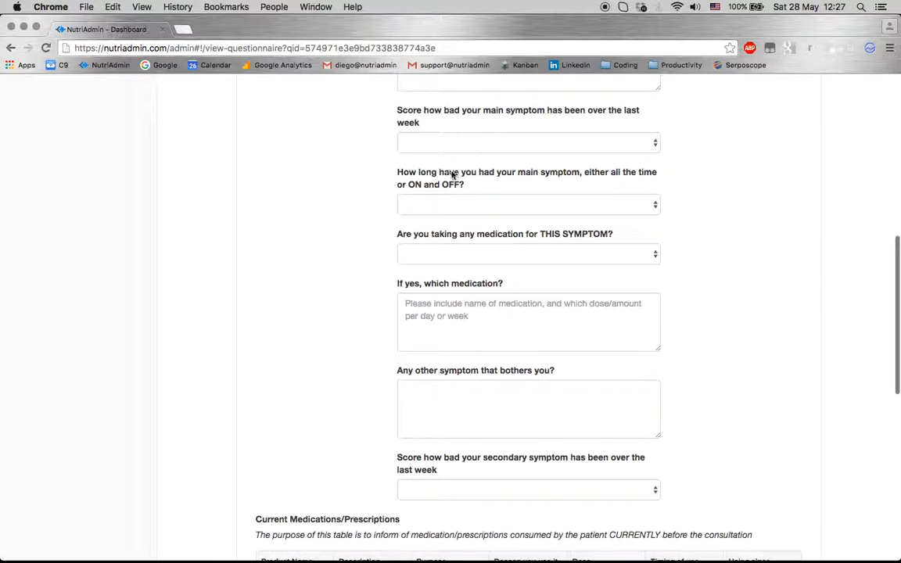
pyautogui.click(420, 205)
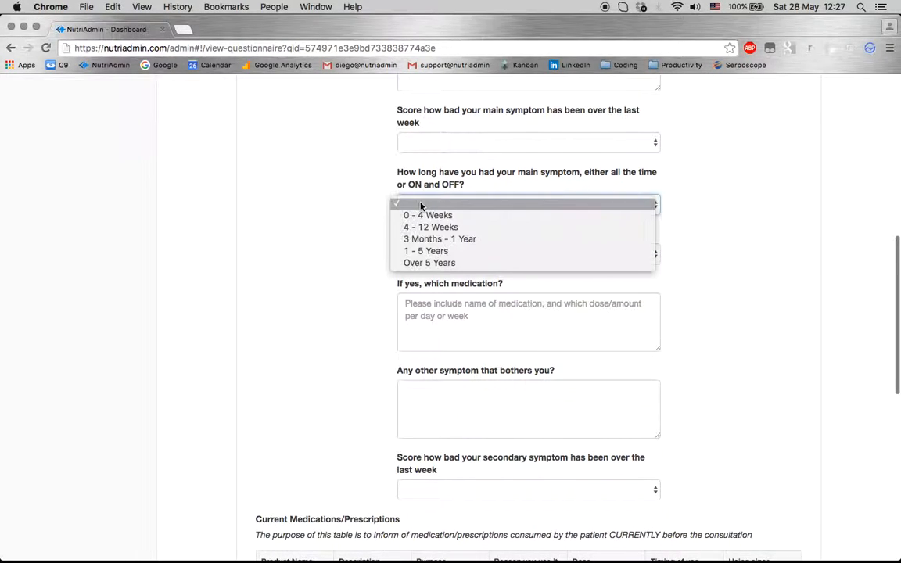
pyautogui.click(423, 252)
pyautogui.scroll(-10, 334, 305)
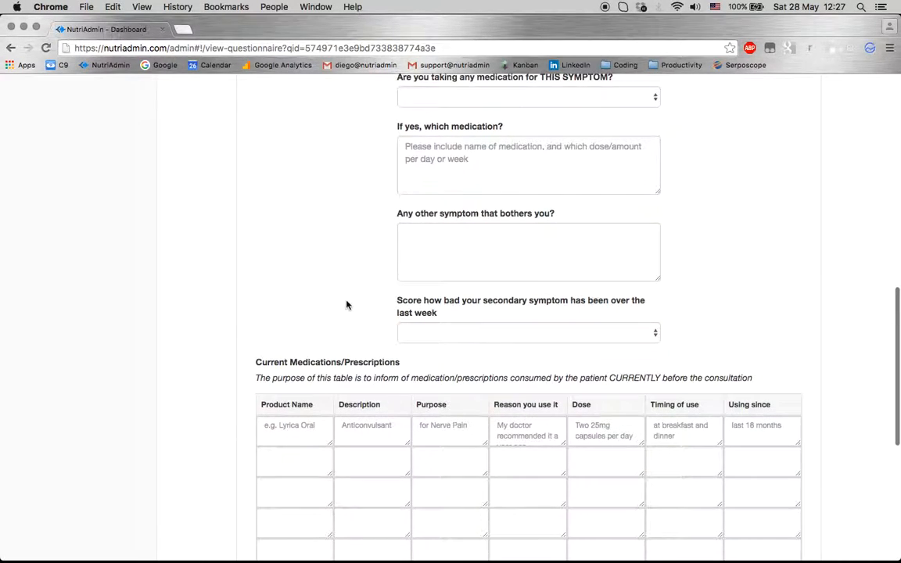
pyautogui.scroll(15, 238, 412)
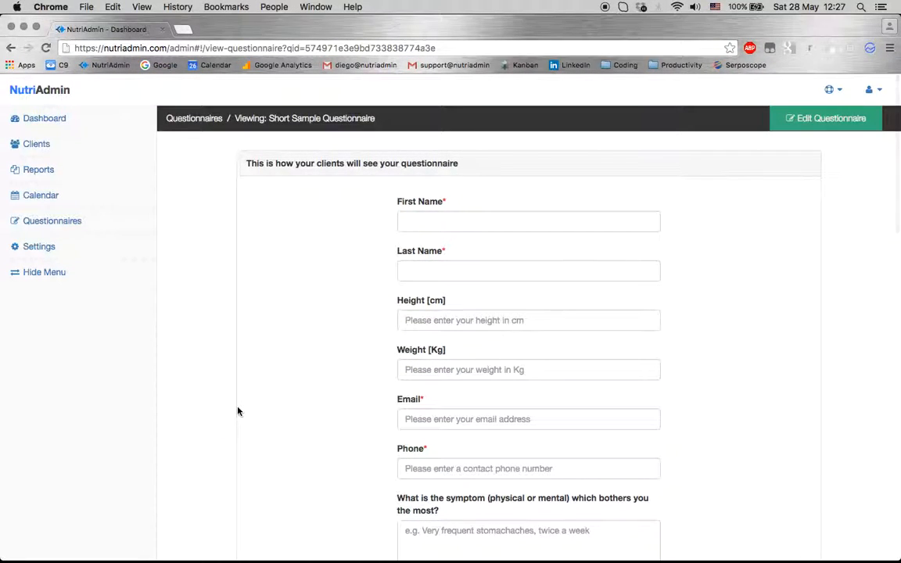
pyautogui.click(71, 149)
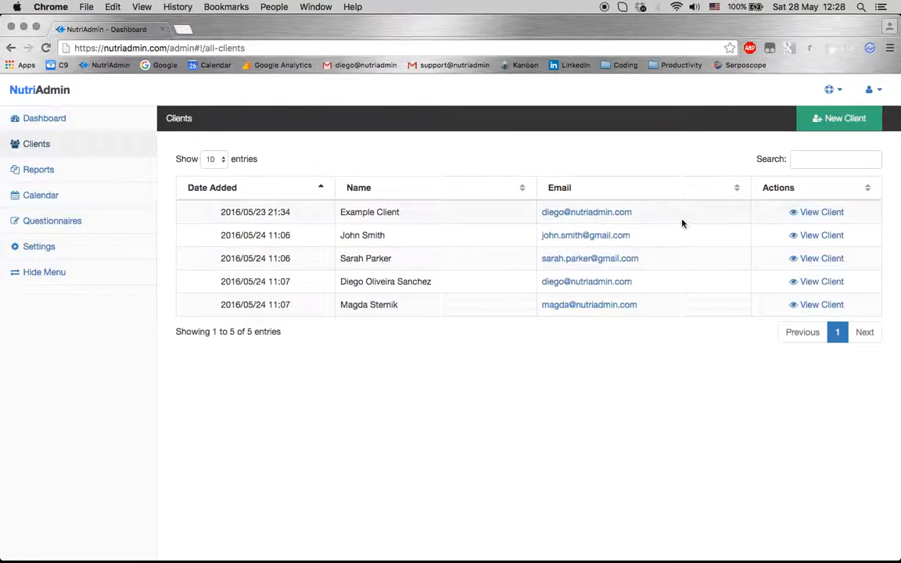
# Add a new client with the client's first name and e-mail address and create the record
pyautogui.click(817, 118)
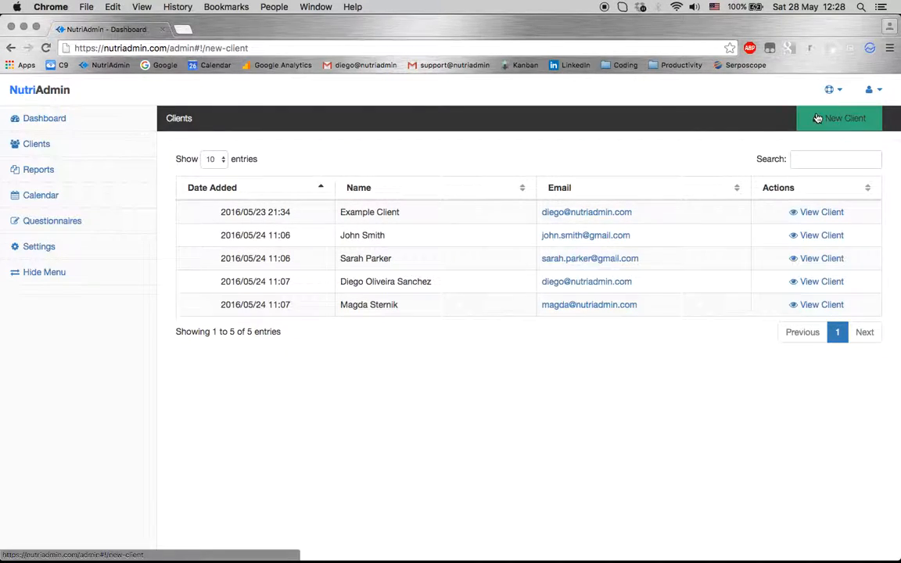
pyautogui.click(447, 234)
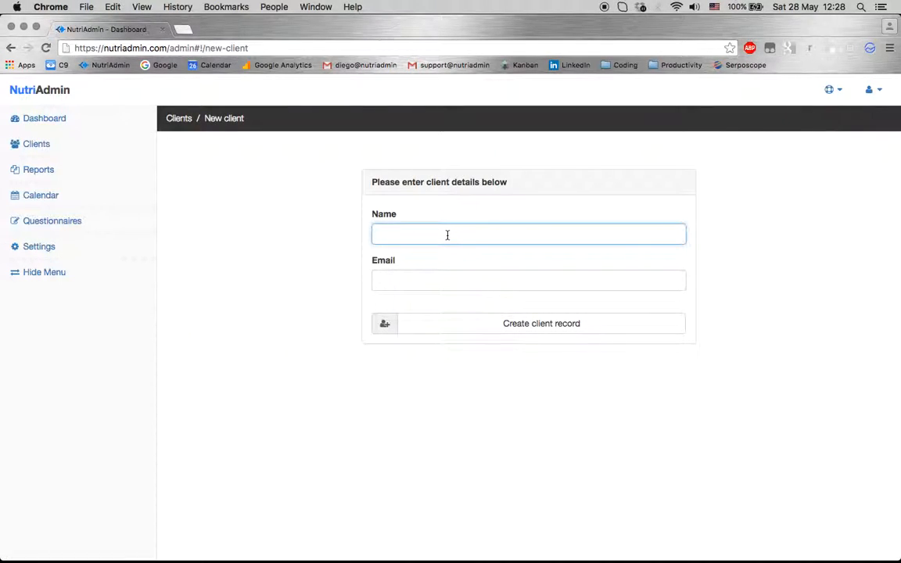
pyautogui.write('Diego')
pyautogui.press('Tab')
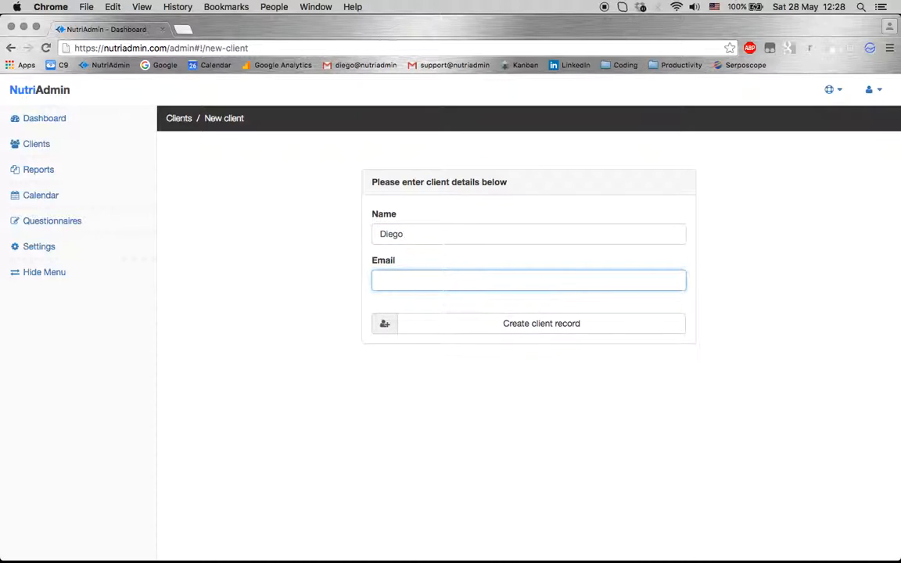
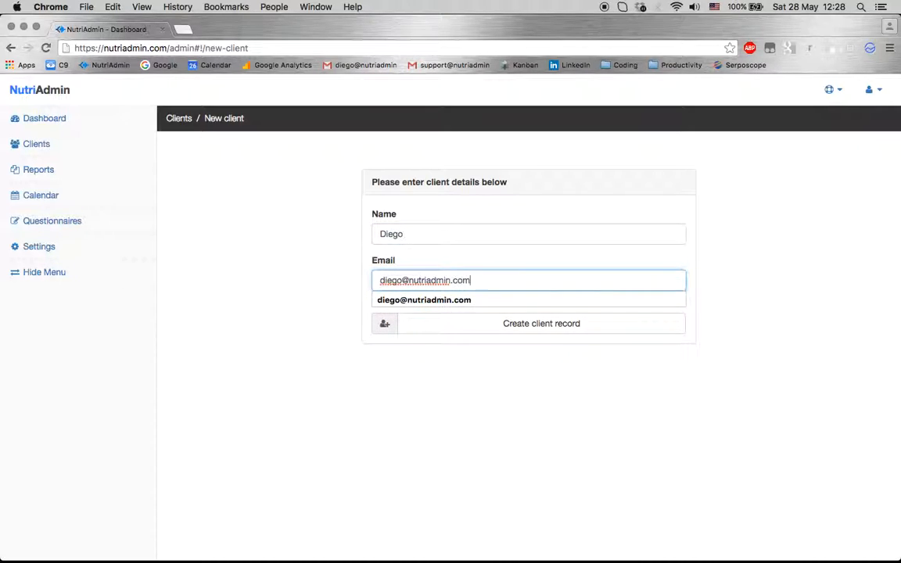
pyautogui.click(460, 332)
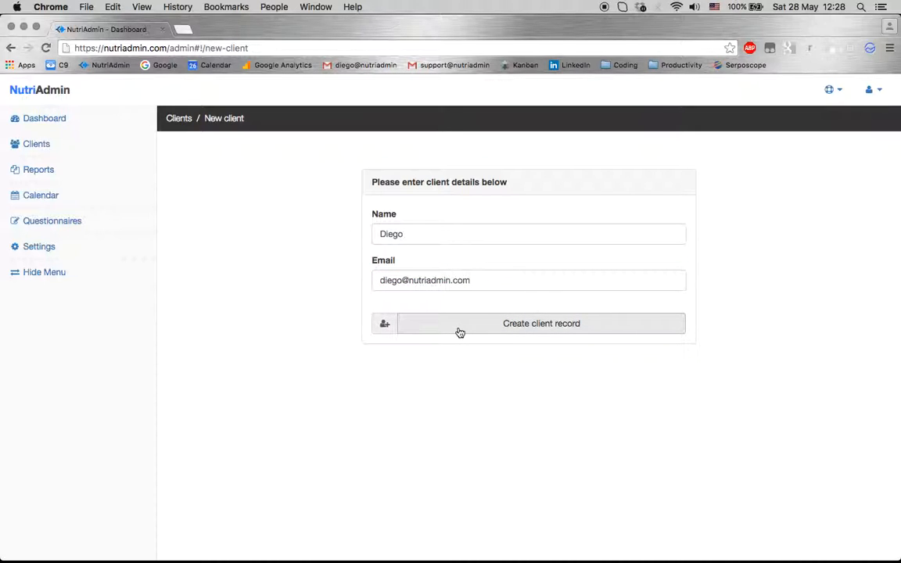
pyautogui.click(459, 332)
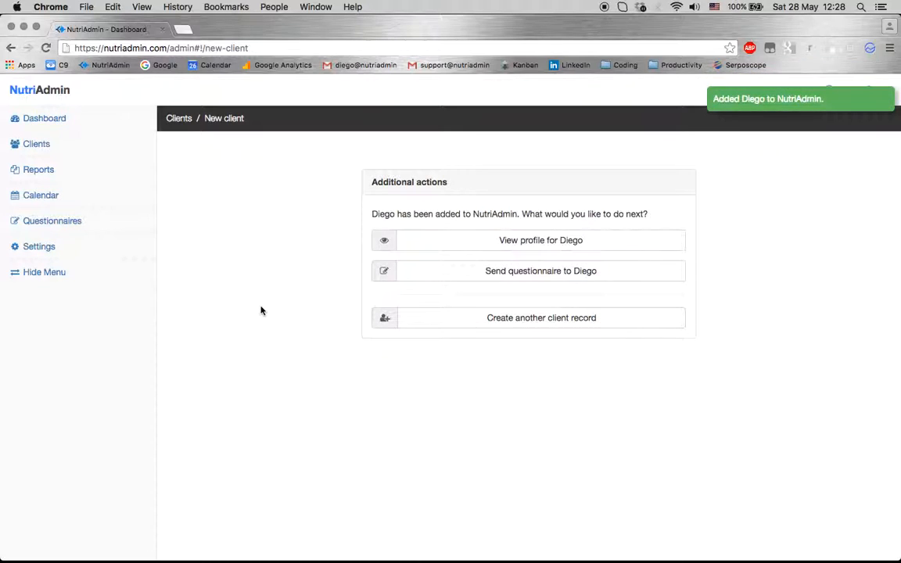
# E-mail the Short Sample Questionnaire to the newly added client
pyautogui.click(451, 279)
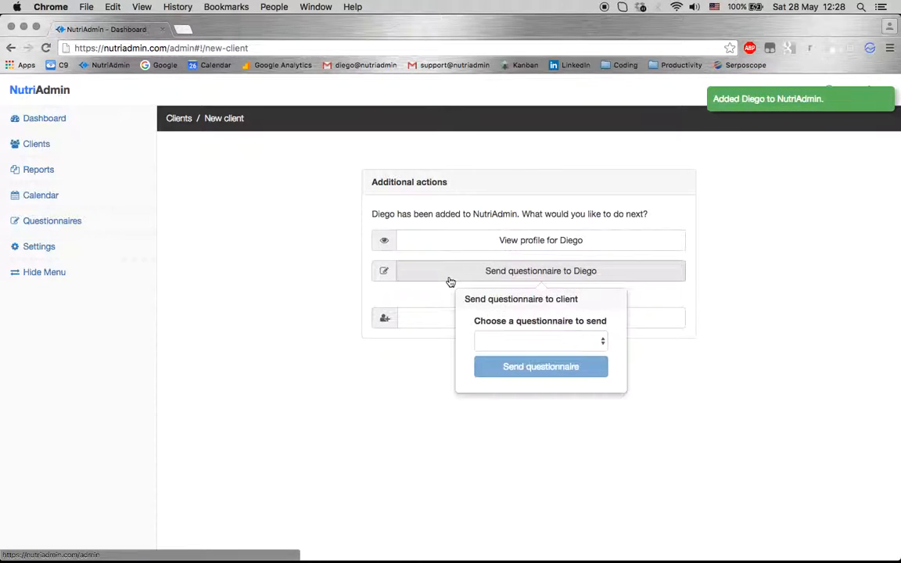
pyautogui.click(503, 342)
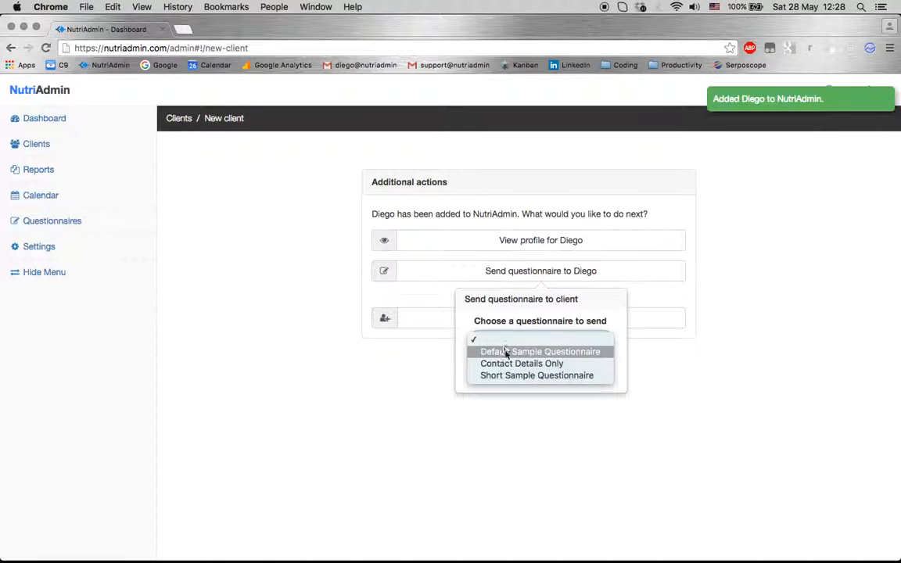
pyautogui.click(508, 375)
pyautogui.click(518, 367)
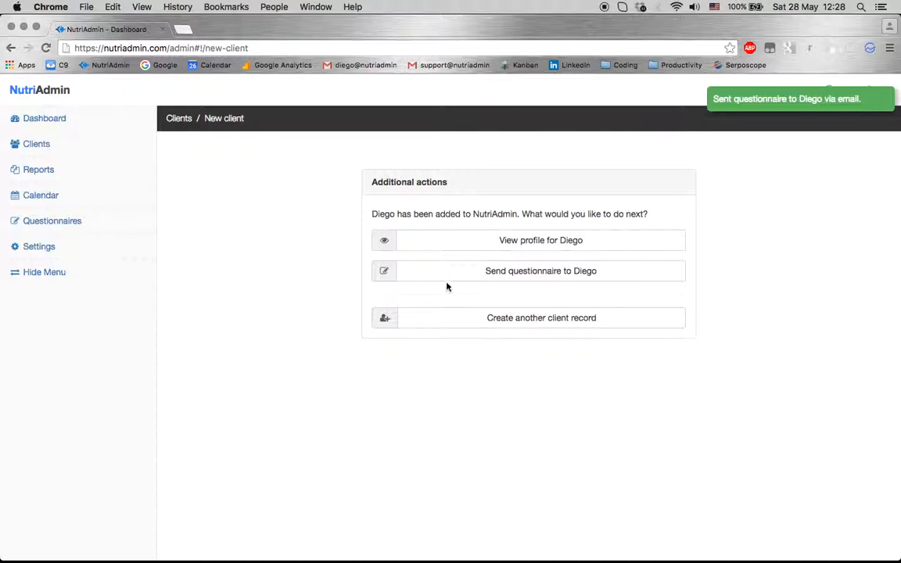
pyautogui.click(464, 270)
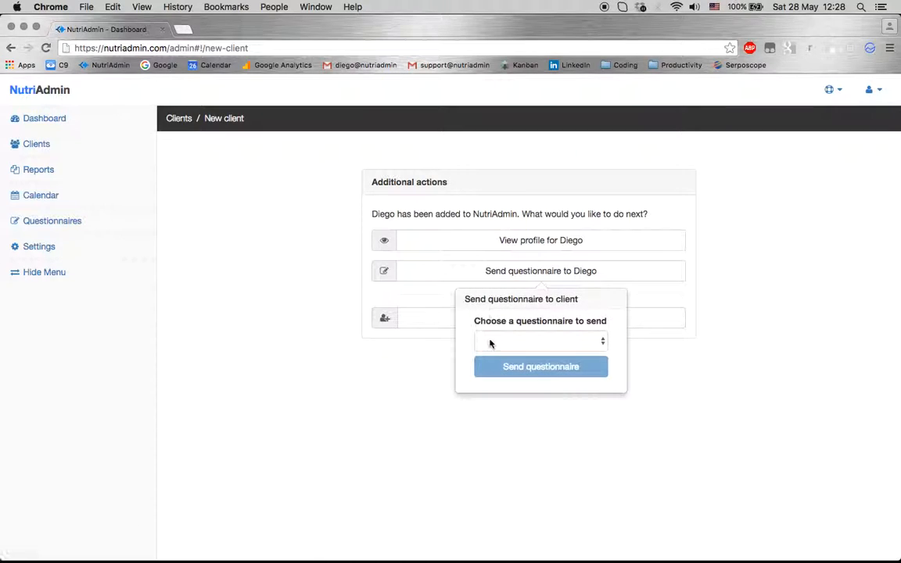
pyautogui.click(507, 345)
# Open the Health Questionnaire e-mail from NutriAdmin and scroll through its content
pyautogui.click(291, 306)
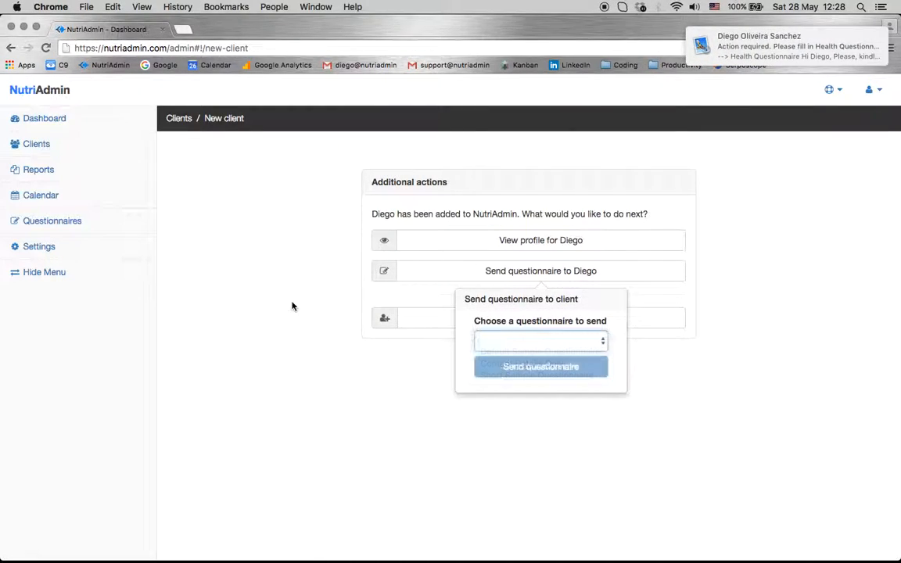
pyautogui.click(745, 46)
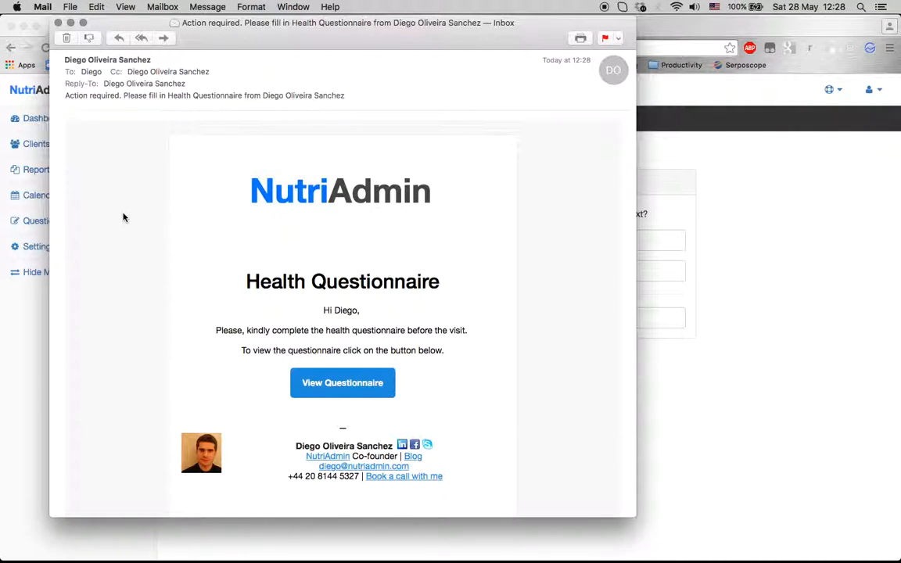
pyautogui.scroll(-4, 123, 217)
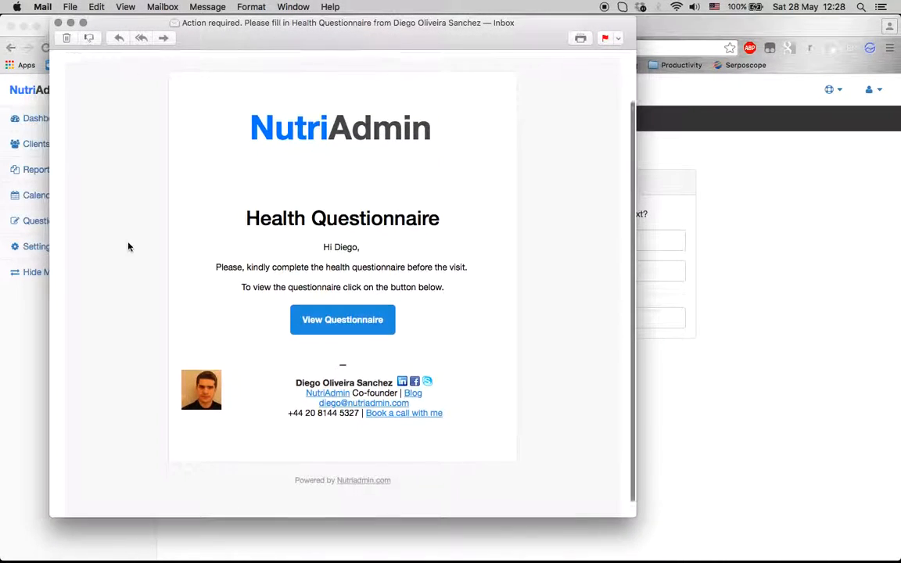
pyautogui.click(228, 118)
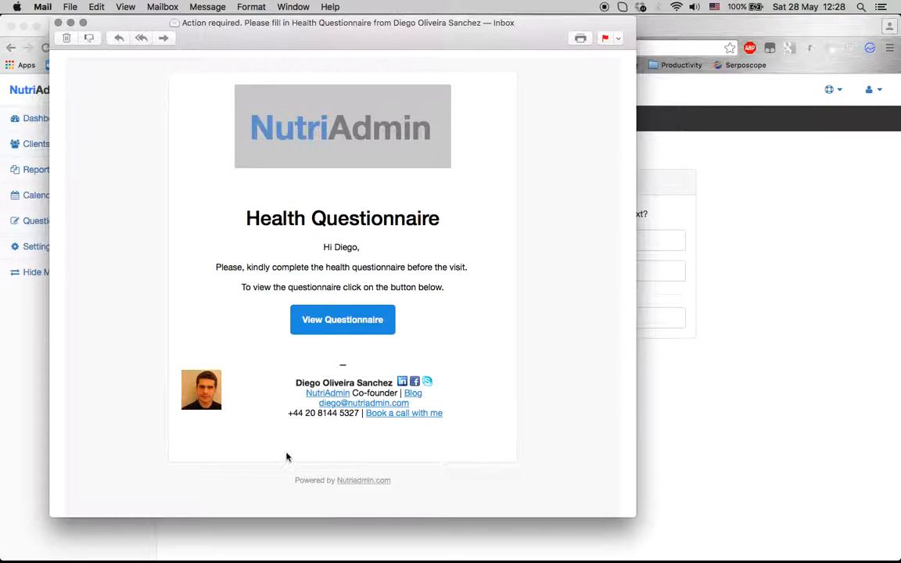
pyautogui.click(176, 287)
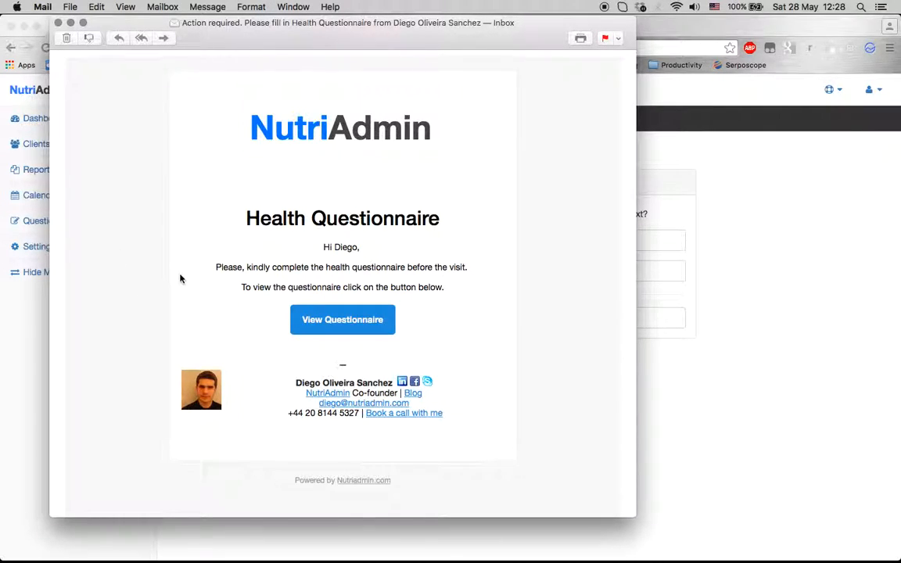
pyautogui.scroll(-2, 181, 278)
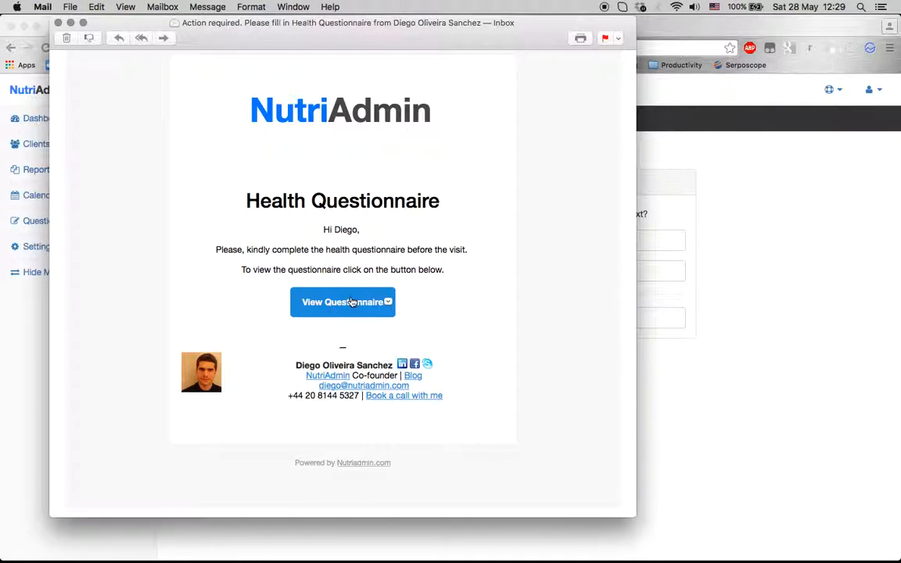
# Open the questionnaire link from the e-mail in the browser
pyautogui.click(158, 379)
pyautogui.click(472, 405)
pyautogui.moveTo(485, 405); pyautogui.dragTo(171, 349)
pyautogui.click(224, 327)
pyautogui.click(318, 313)
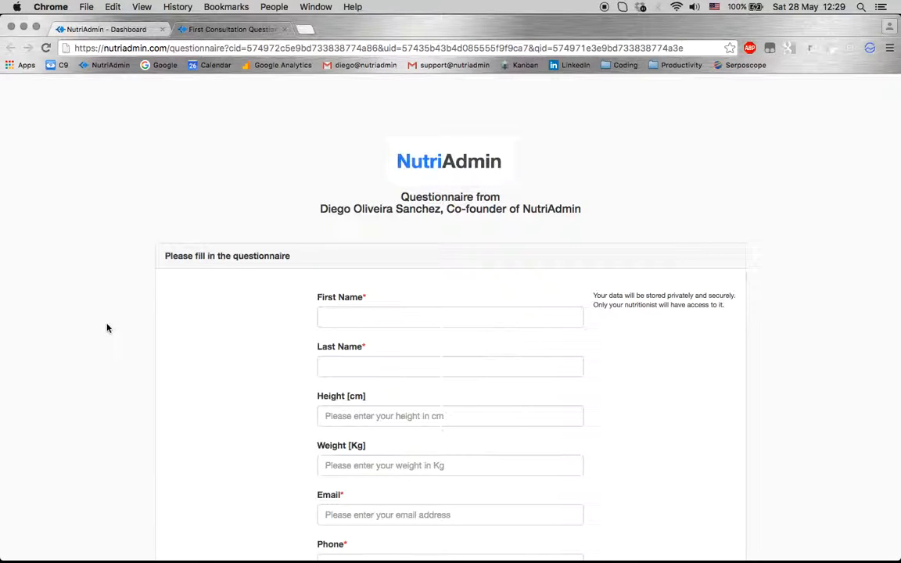
# Enter the client's first and last name at the top of the questionnaire
pyautogui.scroll(-3, 110, 334)
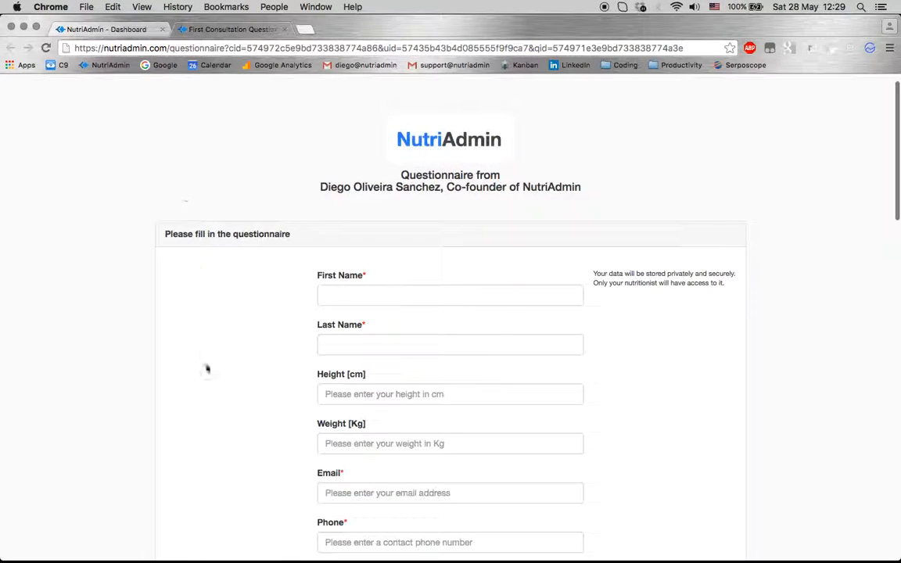
pyautogui.tripleClick(663, 199)
pyautogui.click(191, 271)
pyautogui.scroll(-1, 191, 275)
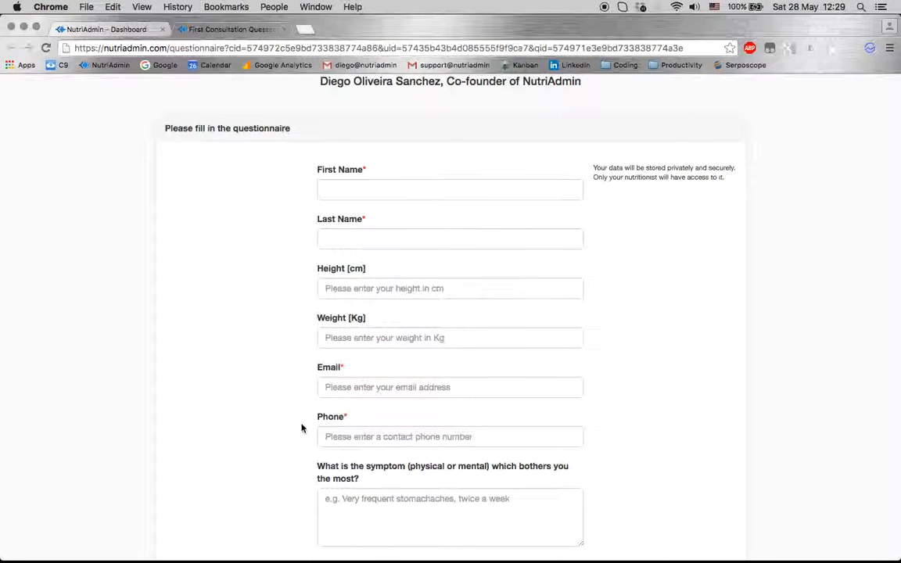
pyautogui.scroll(-15, 303, 426)
pyautogui.scroll(20, 301, 426)
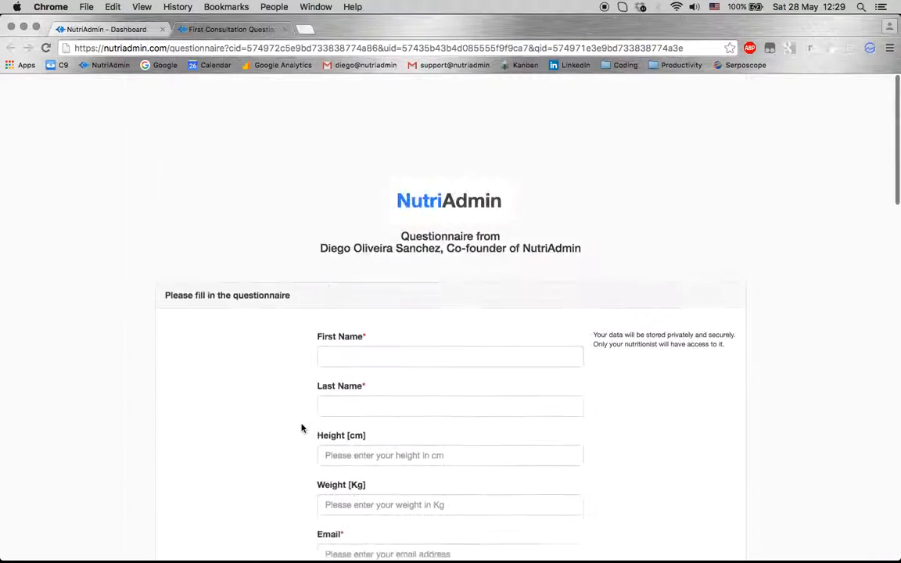
pyautogui.click(372, 233)
pyautogui.press('Tab')
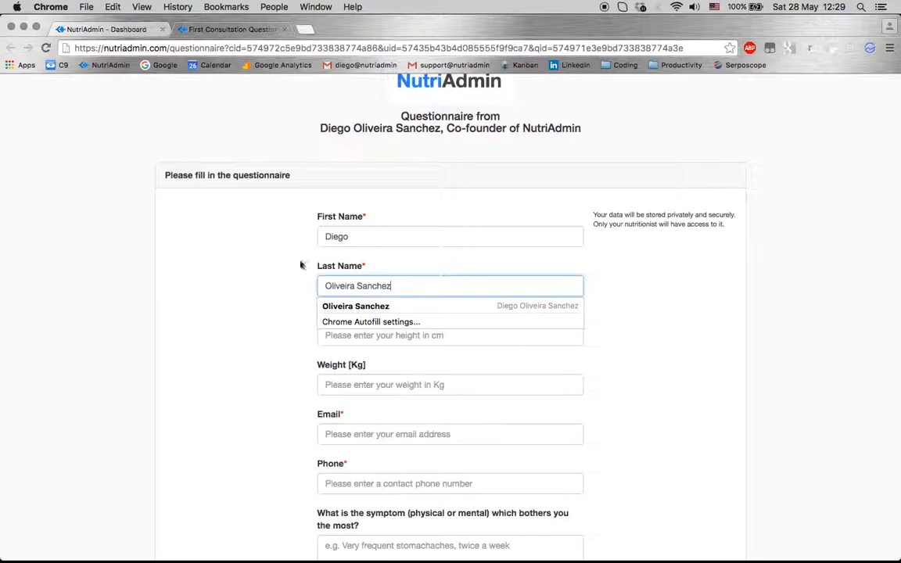
pyautogui.click(179, 325)
# Fill in the client's e-mail address and phone number
pyautogui.scroll(-3, 257, 432)
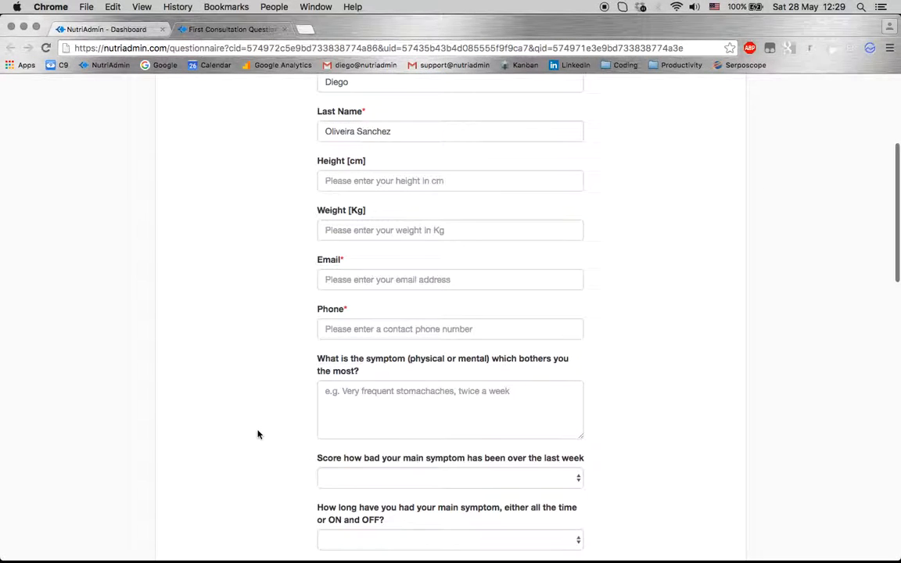
pyautogui.click(375, 181)
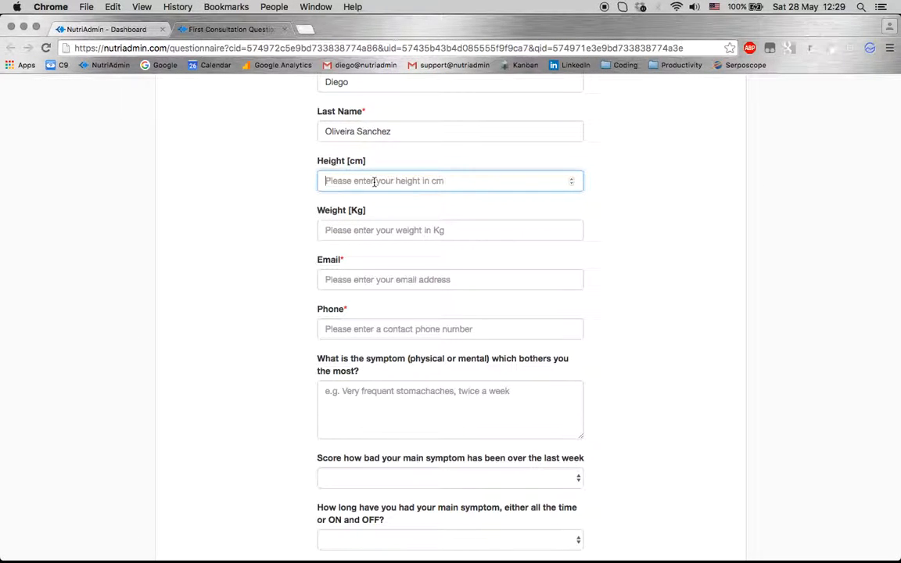
pyautogui.scroll(-1, 279, 311)
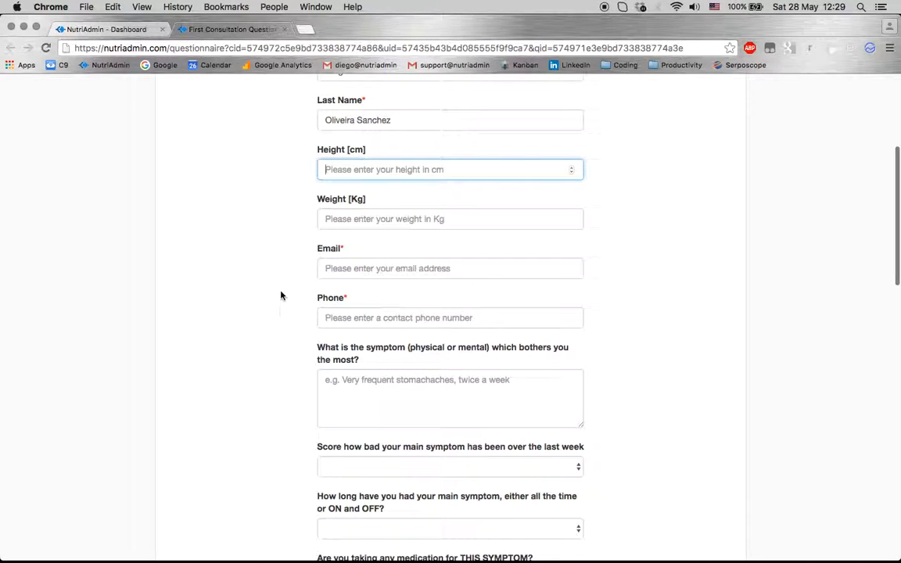
pyautogui.scroll(-3, 276, 353)
pyautogui.click(352, 196)
pyautogui.press('Tab')
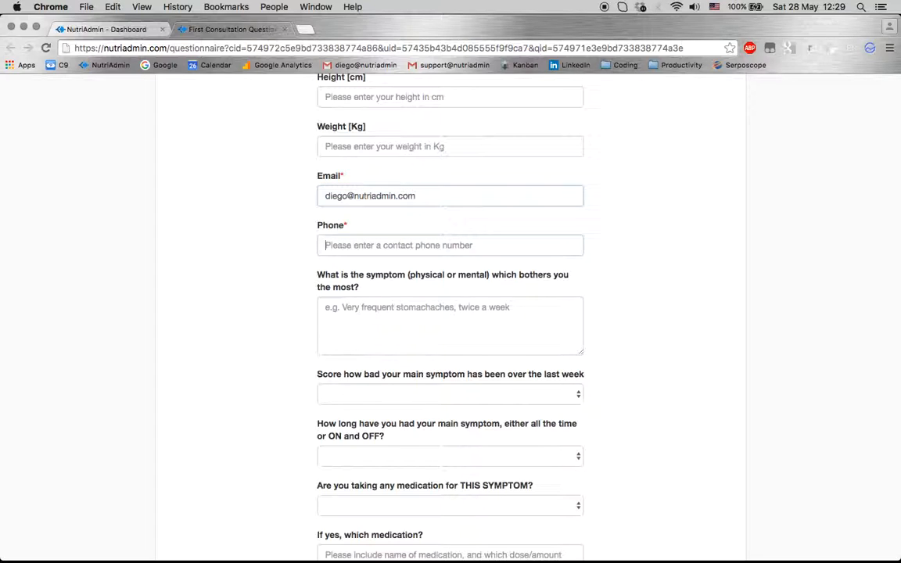
pyautogui.write('12340')
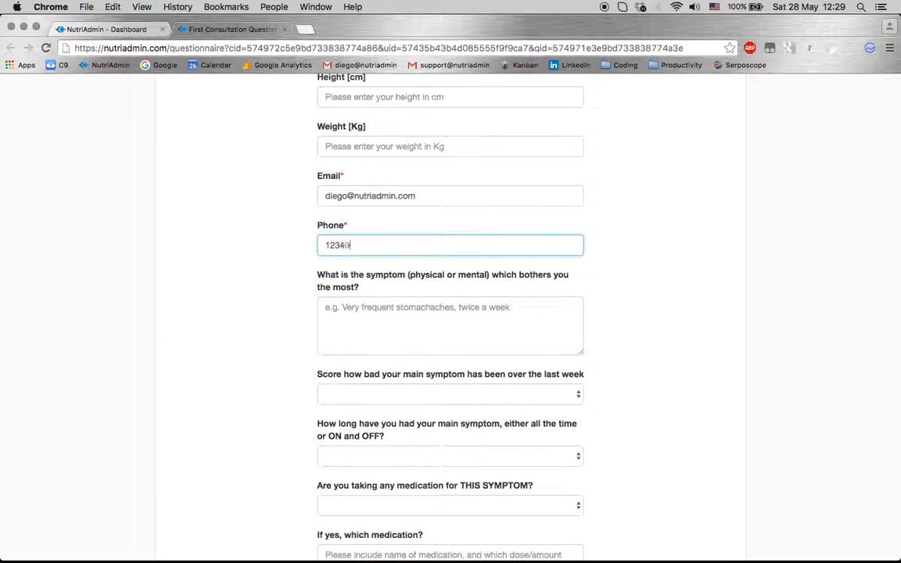
# Enter stomach pain as the most bothersome symptom and bring up its severity scores
pyautogui.click(302, 350)
pyautogui.scroll(-3, 302, 351)
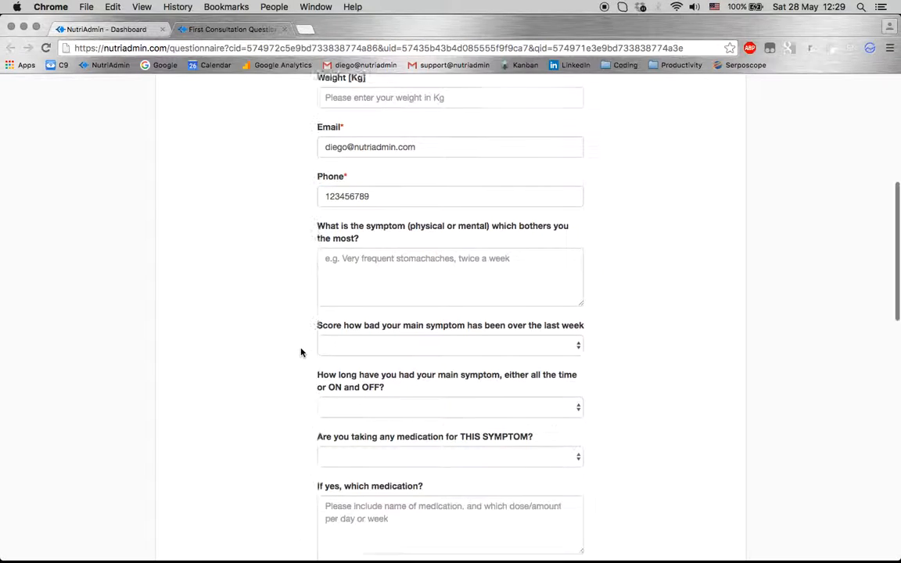
pyautogui.click(372, 182)
pyautogui.write('stomach pain')
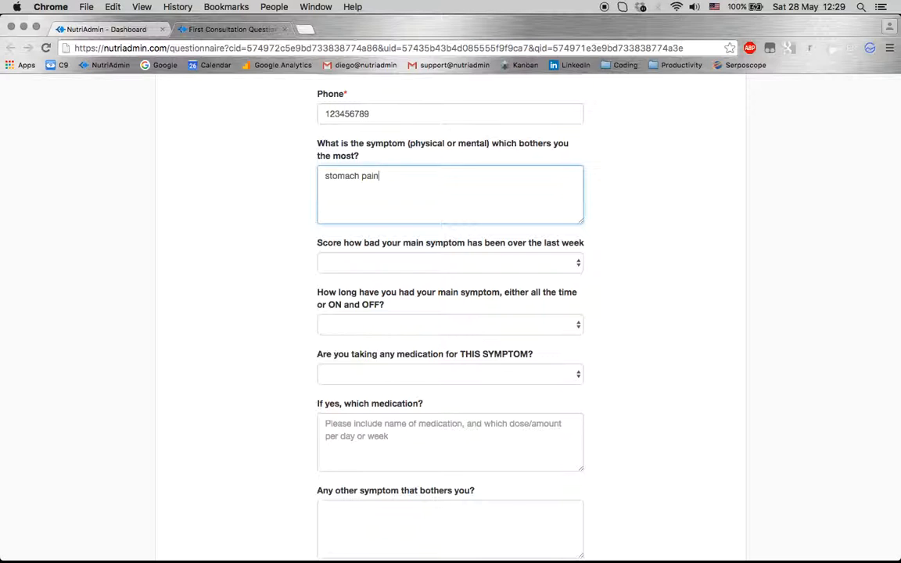
pyautogui.click(388, 262)
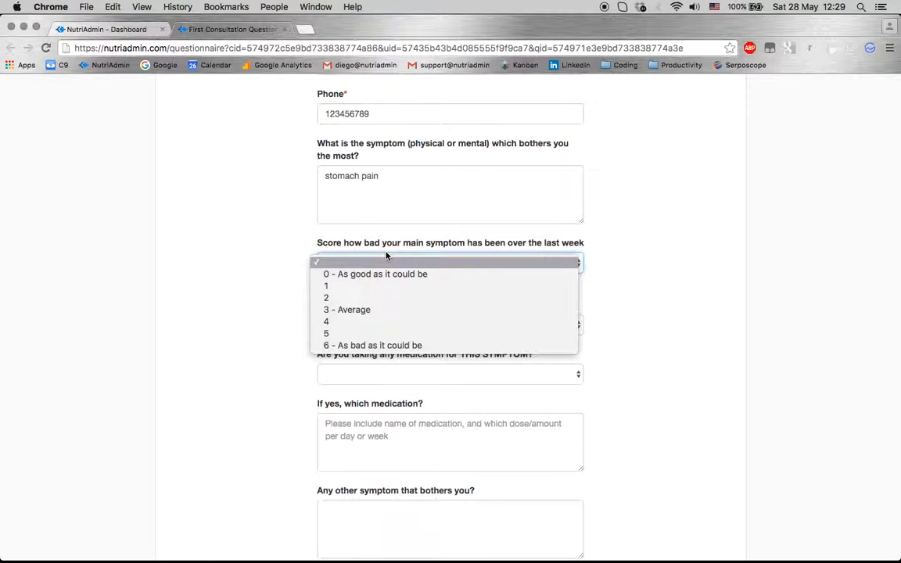
# Rate the main symptom 3 - Average and enter 'asample product' as the first medication
pyautogui.click(351, 309)
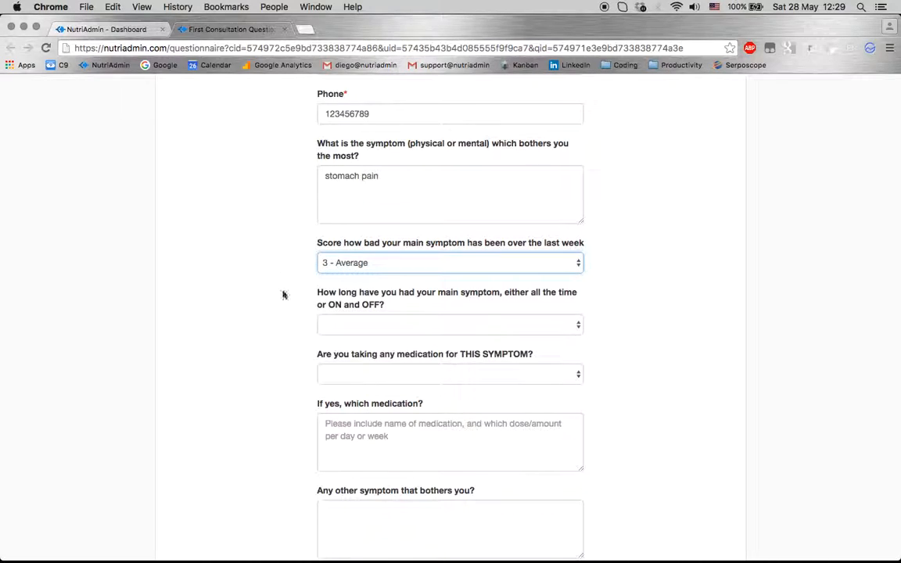
pyautogui.scroll(-3, 301, 346)
pyautogui.scroll(-12, 301, 345)
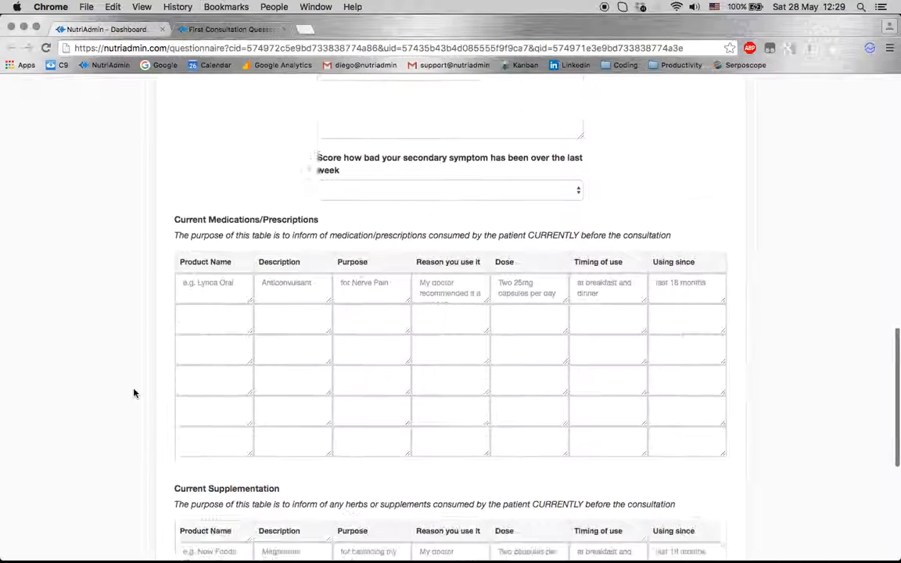
pyautogui.click(216, 214)
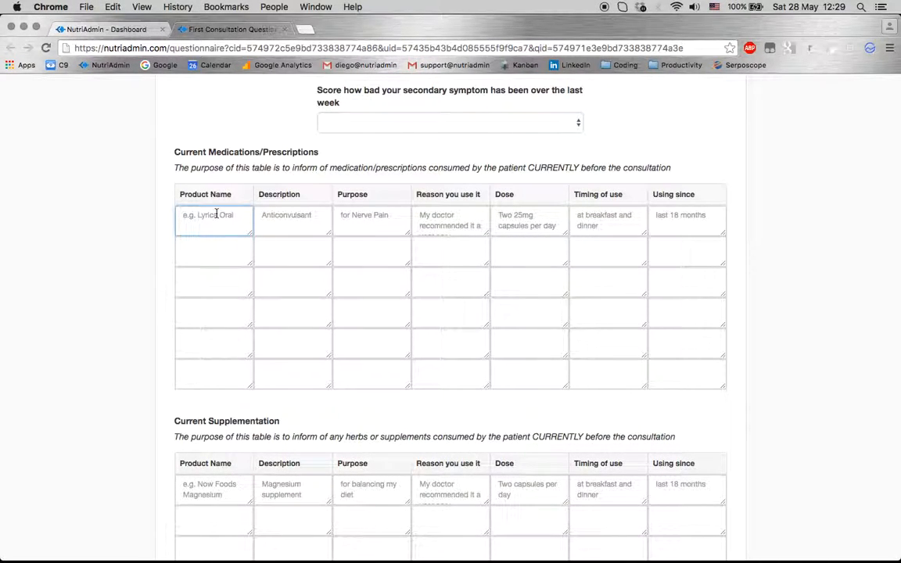
pyautogui.write('as')
pyautogui.write('ample product')
pyautogui.press('Tab')
pyautogui.write('fo')
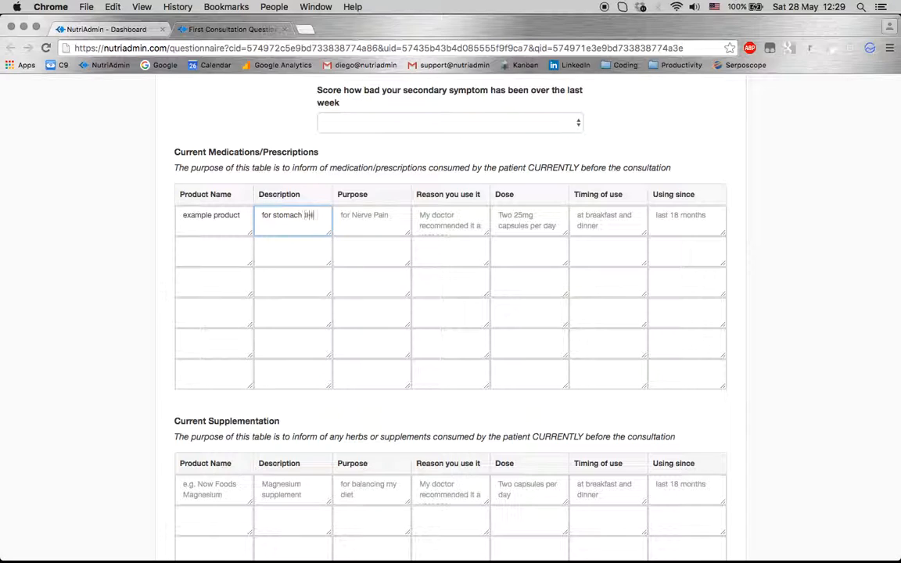
pyautogui.press('Tab')
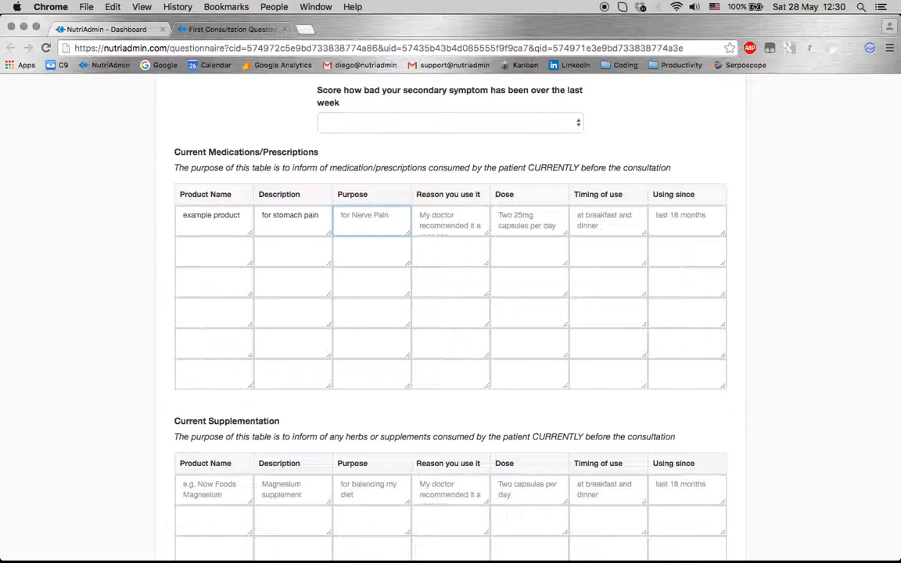
pyautogui.write('for stomach pain')
# Complete the medication row: reason 'my doctor advised me to use ittw', taken at breakfast and lunch, using since 'l months'
pyautogui.tripleClick(277, 216)
pyautogui.press('BackSpace')
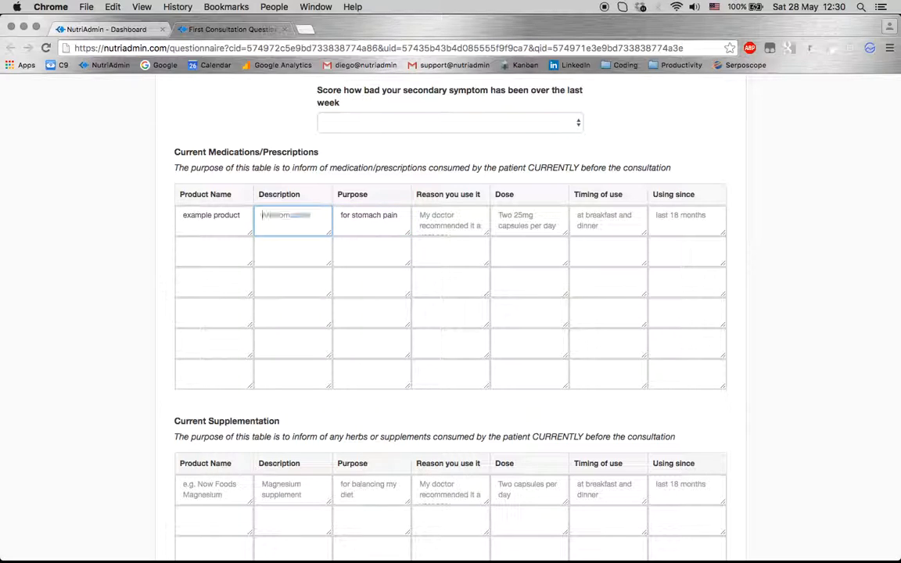
pyautogui.write('an')
pyautogui.press('BackSpace')
pyautogui.press('BackSpace')
pyautogui.click(438, 222)
pyautogui.scroll(-1, 437, 310)
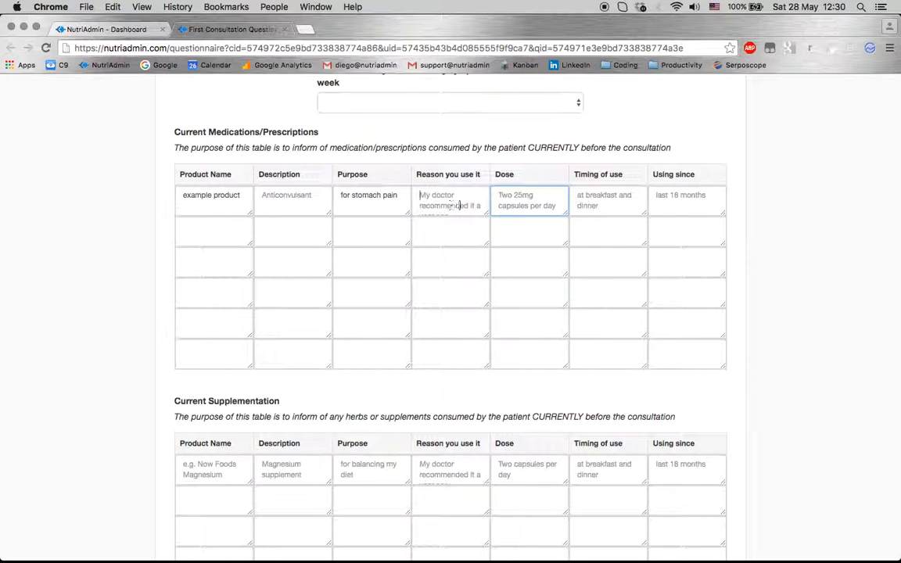
pyautogui.write('my doctor')
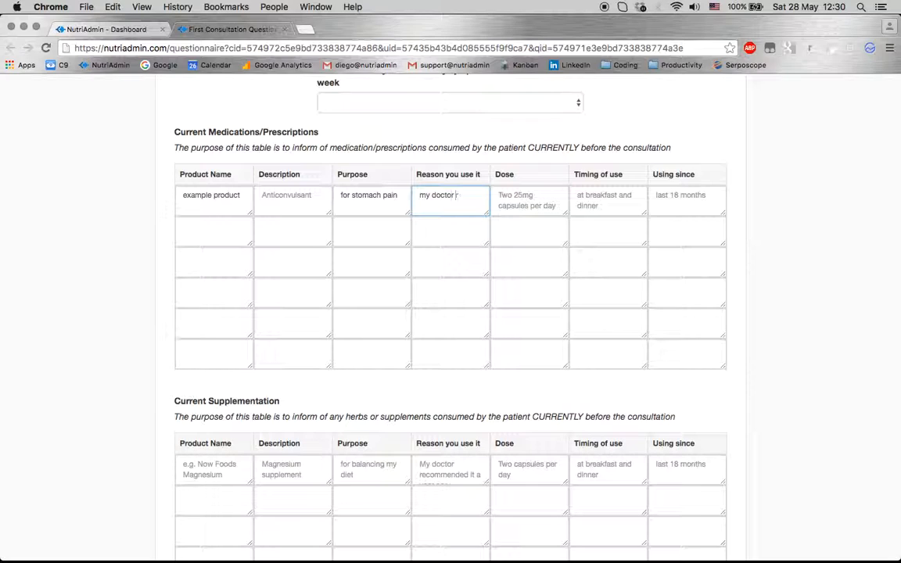
pyautogui.write(' advised me to use ittwo capsules per day')
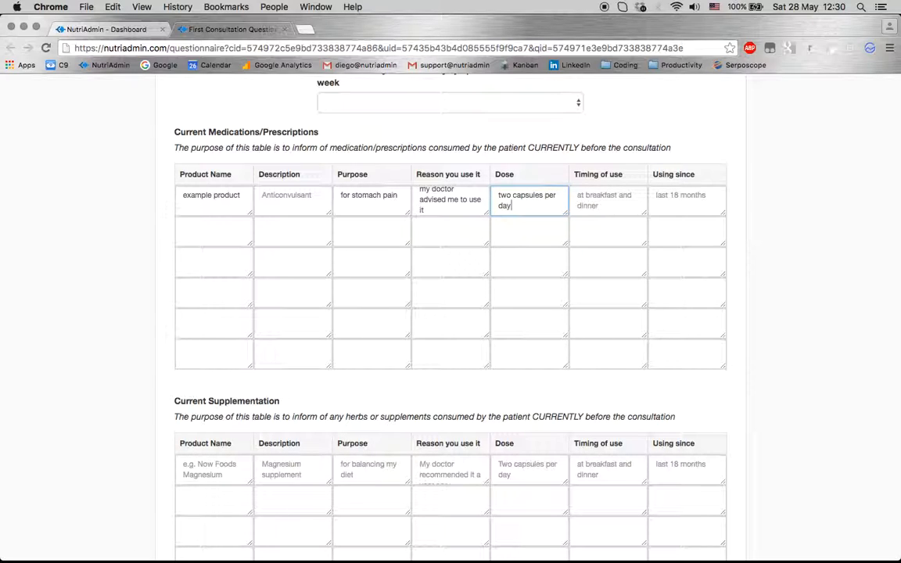
pyautogui.press('Tab')
pyautogui.write('bre')
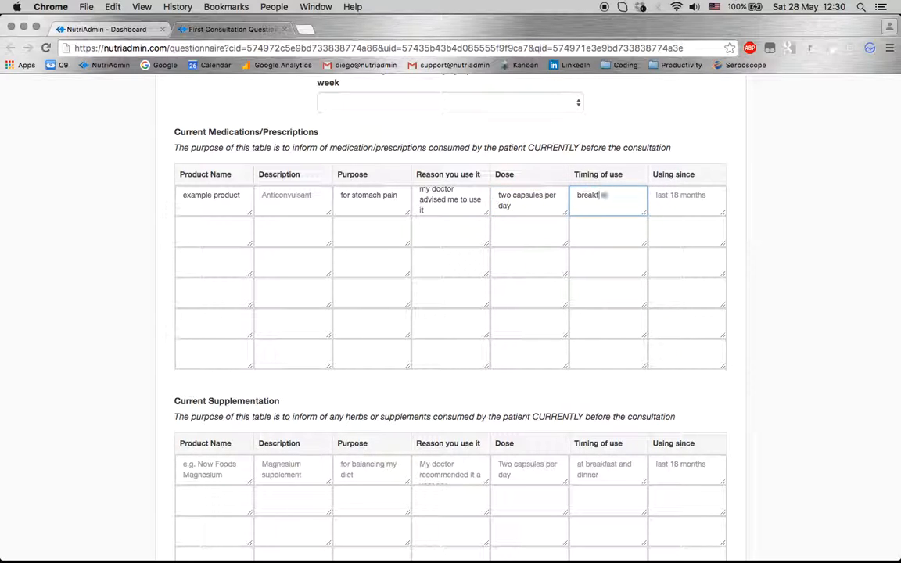
pyautogui.write('akfast and lunch')
pyautogui.press('Tab')
pyautogui.write('l')
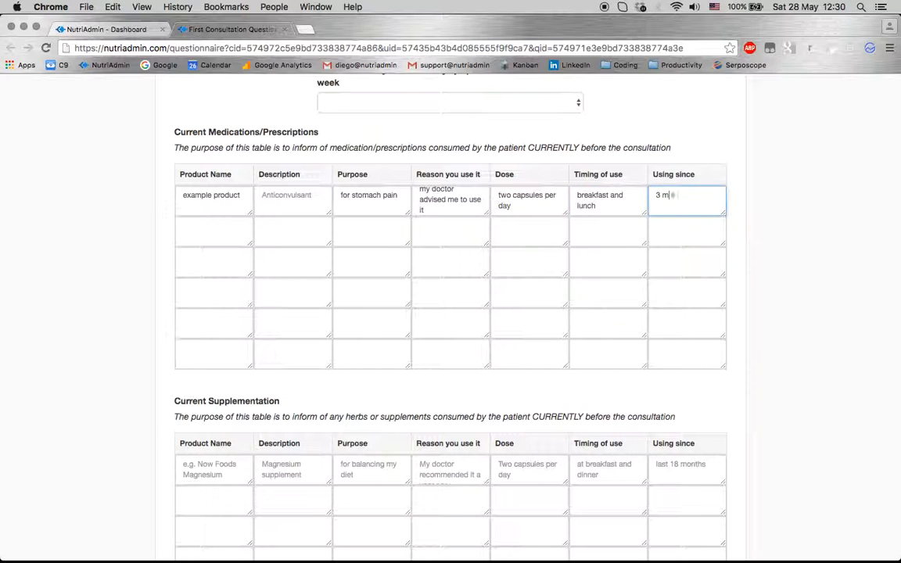
pyautogui.write(' months')
# Submit the completed Short Sample Questionnaire from the bottom of the form
pyautogui.scroll(-1, 131, 268)
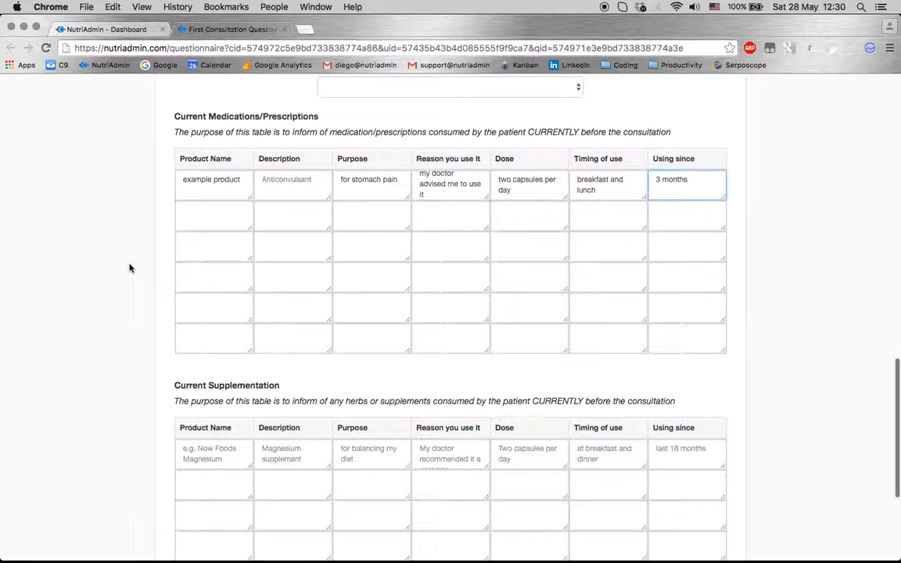
pyautogui.scroll(-5, 151, 358)
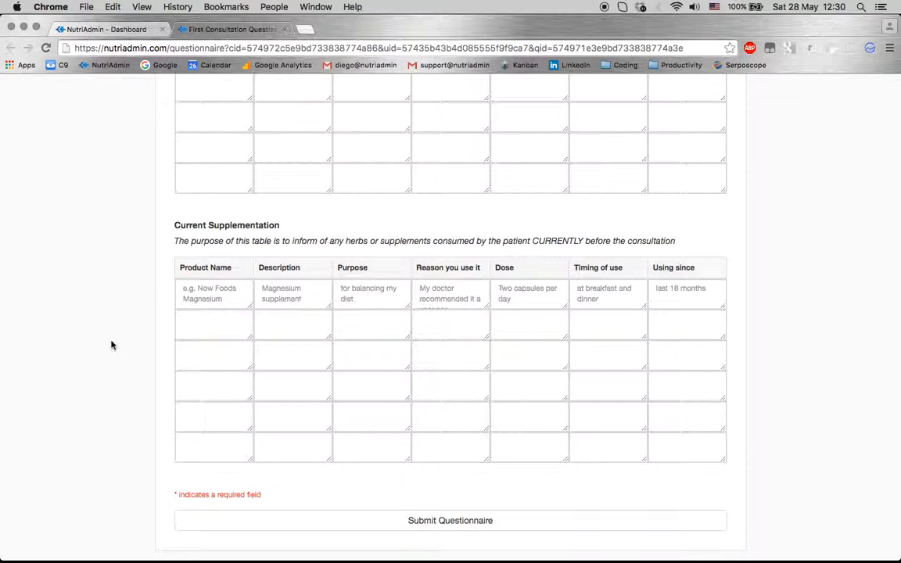
pyautogui.scroll(-2, 129, 387)
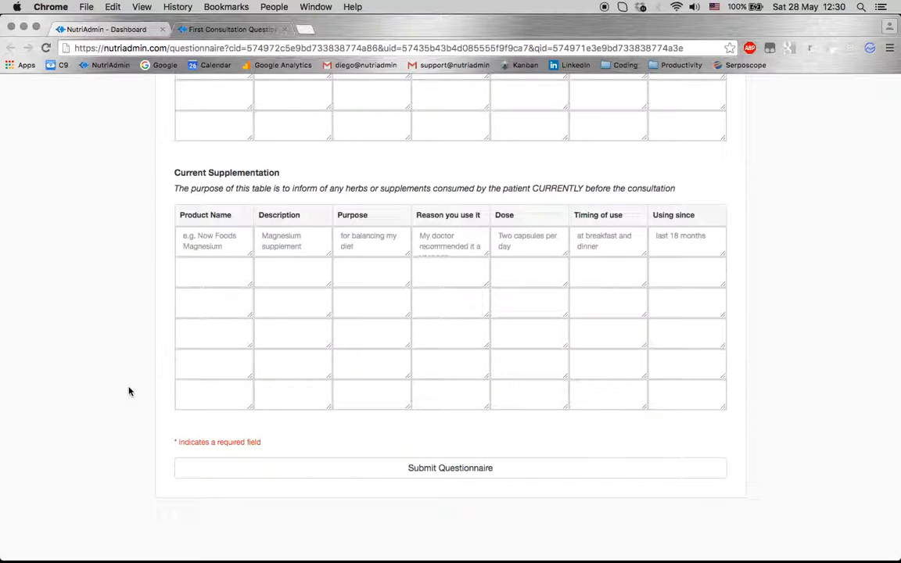
pyautogui.scroll(10, 133, 395)
pyautogui.scroll(10, 147, 403)
pyautogui.scroll(8, 209, 402)
pyautogui.scroll(-20, 209, 402)
pyautogui.click(460, 475)
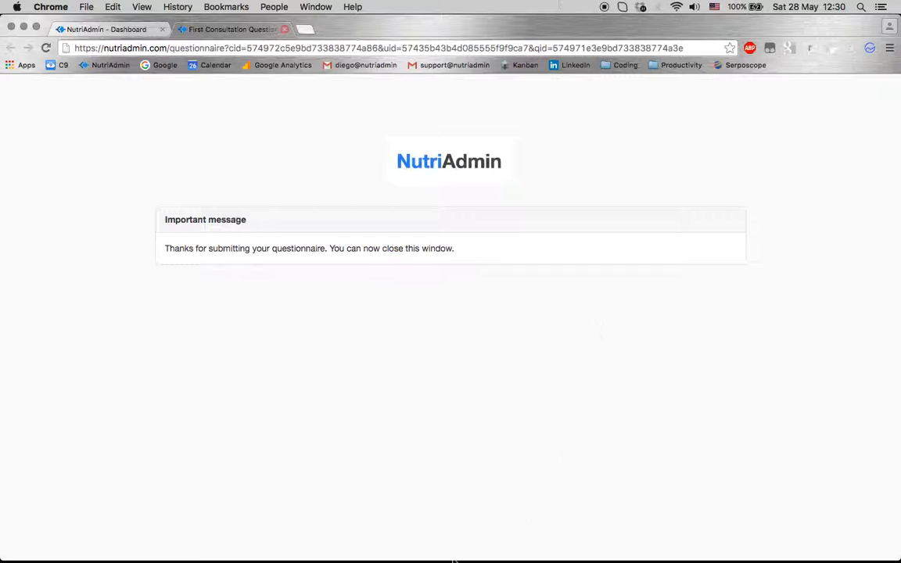
# Open the client added 2016/05/28 from the Clients list and view its Questionnaire Status
pyautogui.click(82, 29)
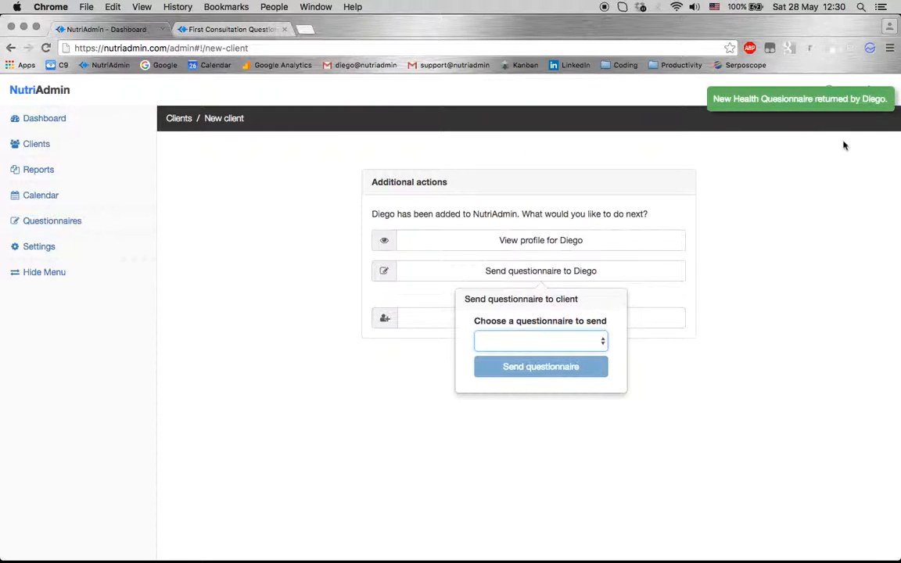
pyautogui.click(58, 122)
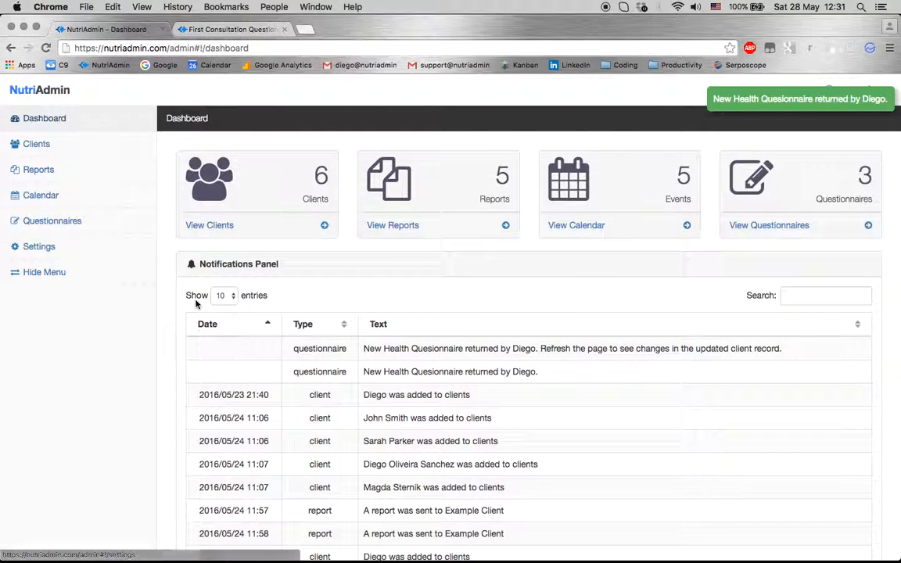
pyautogui.click(211, 227)
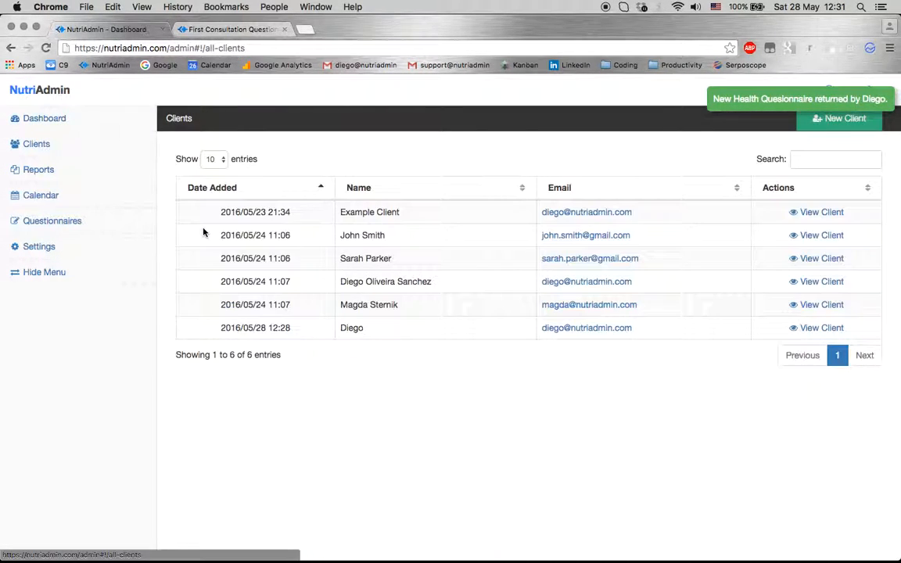
pyautogui.click(812, 328)
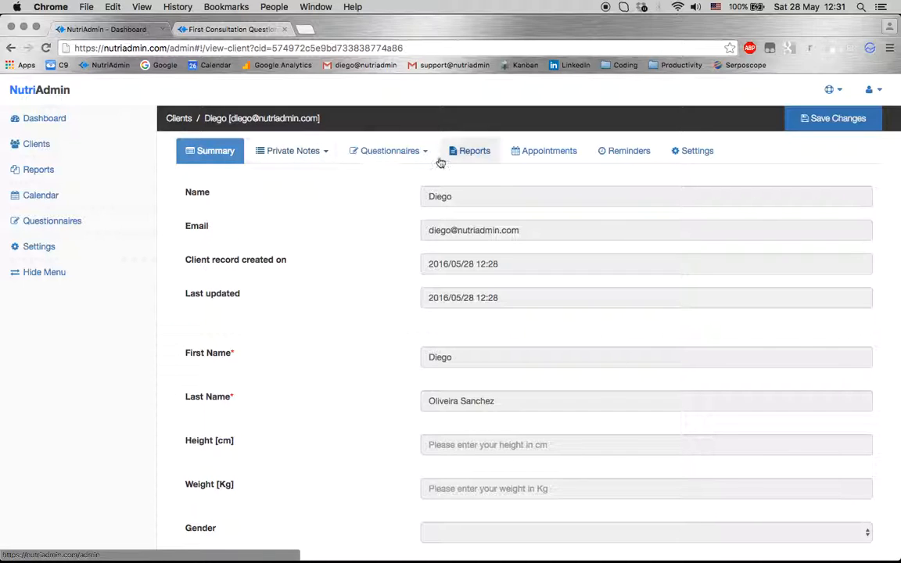
pyautogui.click(406, 156)
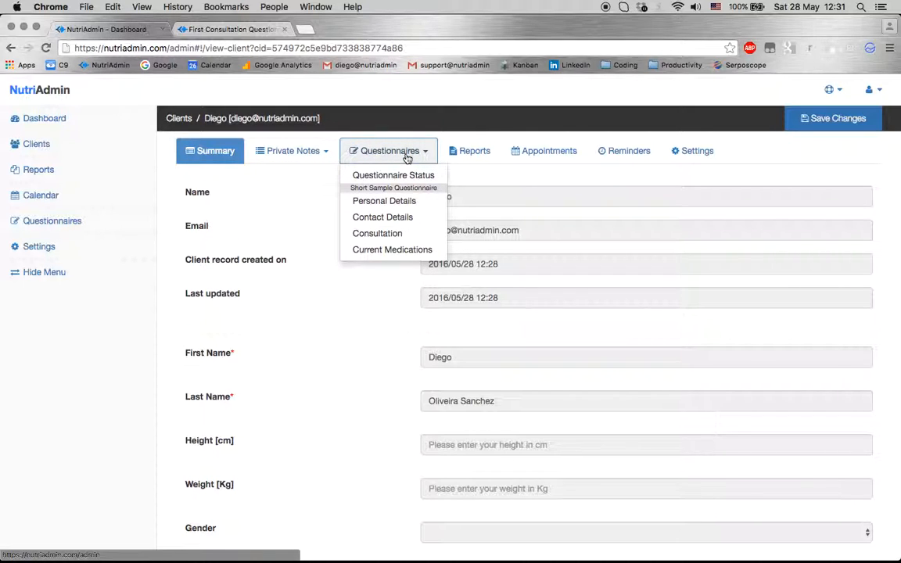
pyautogui.click(396, 176)
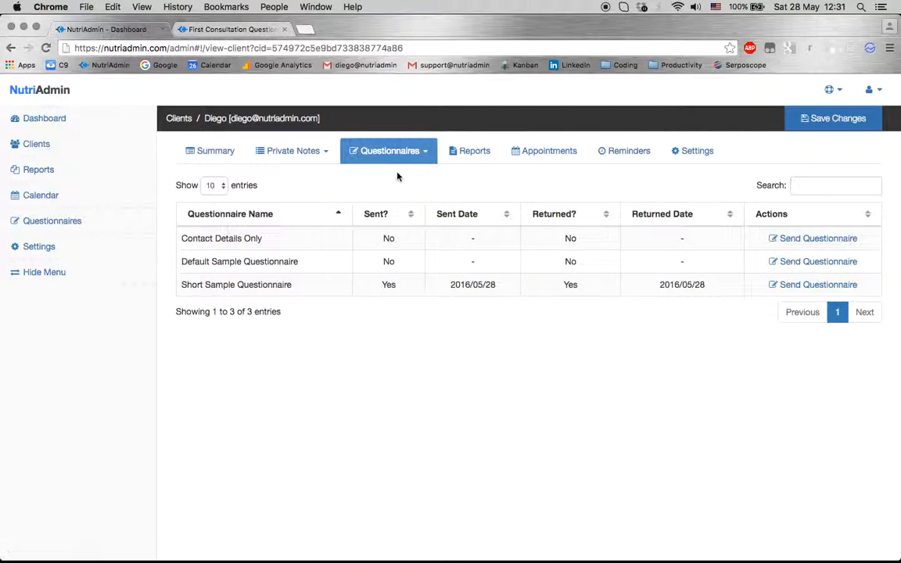
# Check that the Short Sample Questionnaire was sent and returned on 2016/05/28, then view the Personal Details answers
pyautogui.doubleClick(219, 284)
pyautogui.tripleClick(219, 285)
pyautogui.click(383, 296)
pyautogui.doubleClick(390, 285)
pyautogui.click(478, 284)
pyautogui.doubleClick(571, 284)
pyautogui.tripleClick(683, 285)
pyautogui.click(704, 357)
pyautogui.click(385, 153)
pyautogui.click(383, 200)
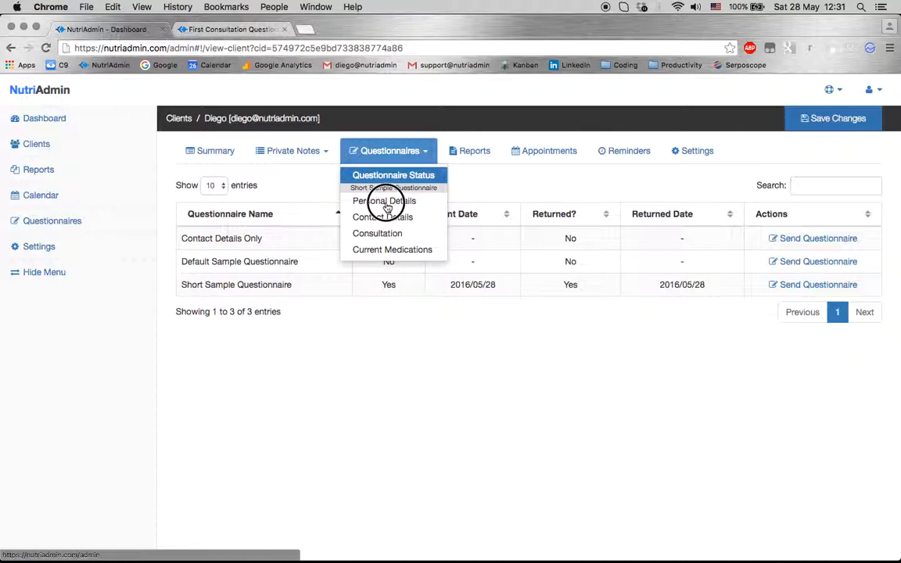
# View the returned Contact Details and Consultation symptom answers
pyautogui.click(395, 151)
pyautogui.click(387, 218)
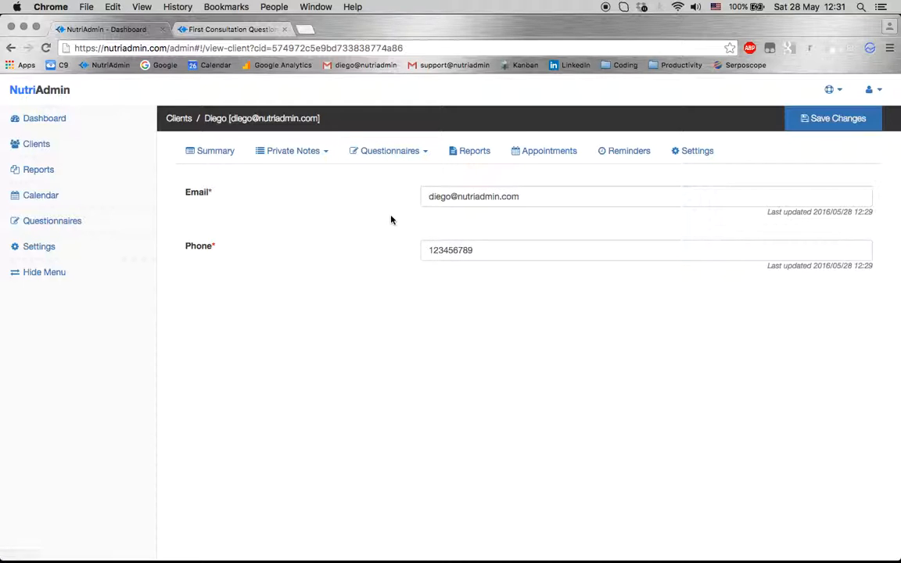
pyautogui.click(370, 150)
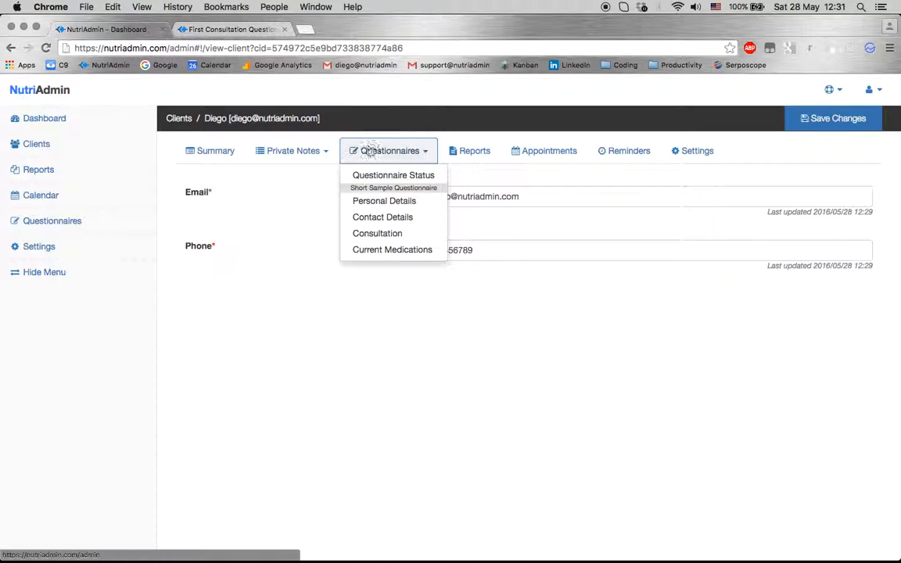
pyautogui.click(376, 249)
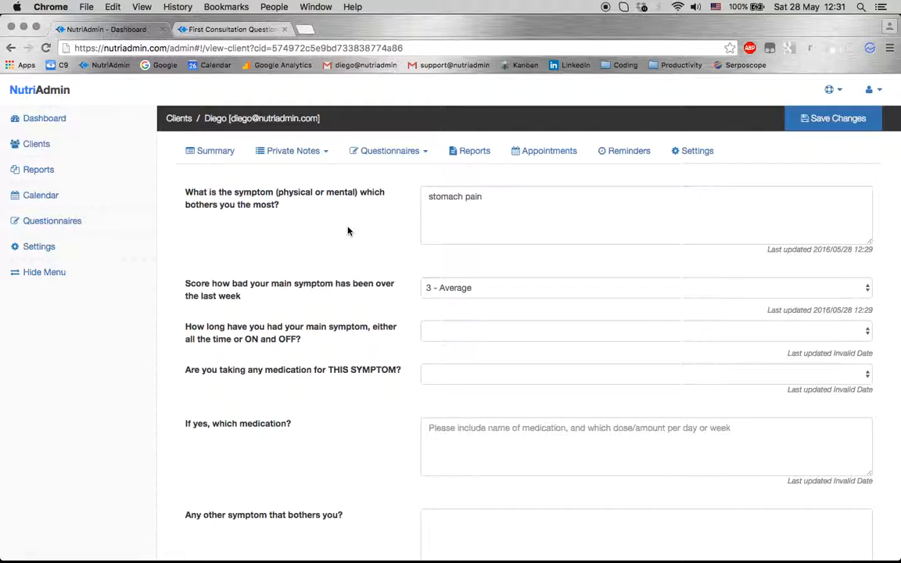
pyautogui.scroll(-1, 352, 232)
pyautogui.scroll(-1, 379, 305)
pyautogui.scroll(2, 379, 320)
# Check the Current Medications table, last updated 2016/05/28 12:30, then go to Reports
pyautogui.click(378, 154)
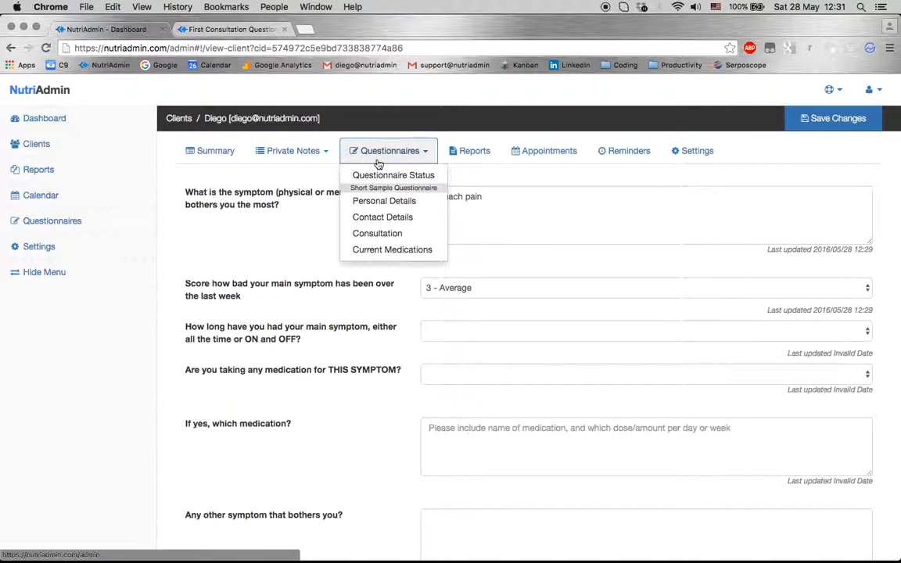
pyautogui.click(391, 250)
pyautogui.scroll(-2, 268, 301)
pyautogui.scroll(-5, 247, 427)
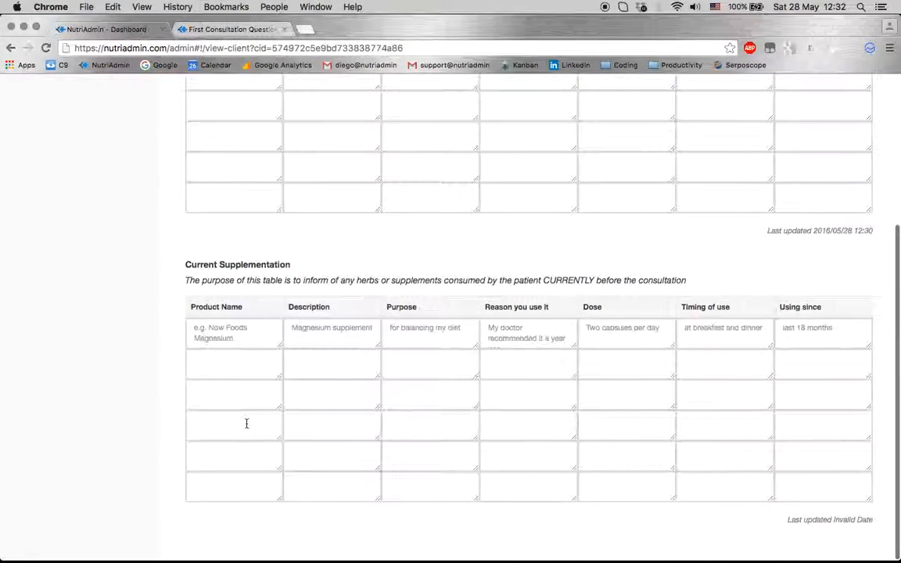
pyautogui.scroll(7, 246, 423)
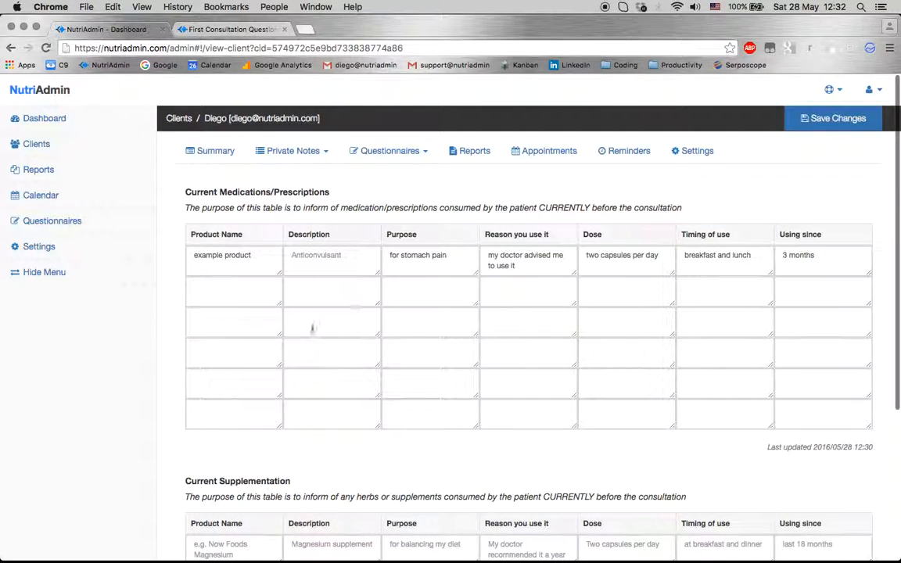
pyautogui.tripleClick(811, 444)
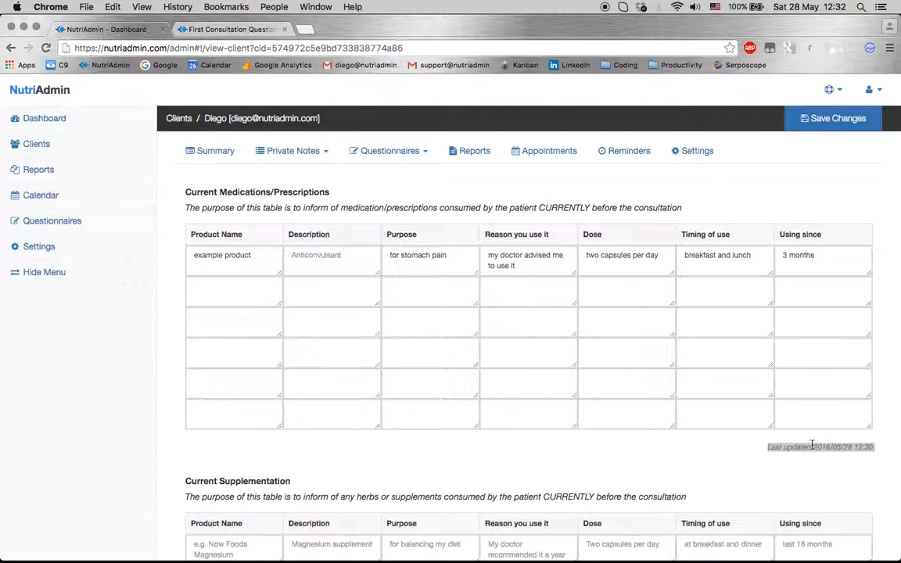
pyautogui.click(627, 456)
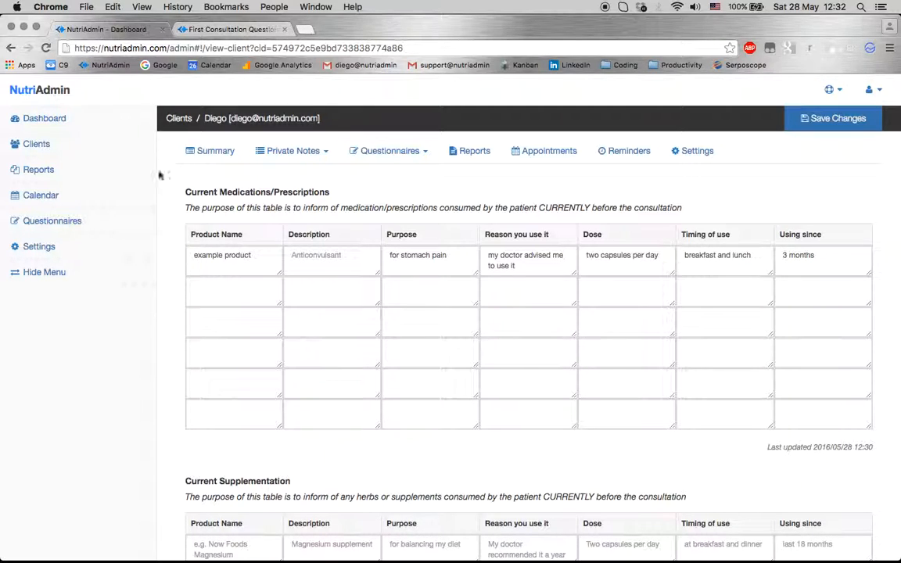
pyautogui.click(48, 172)
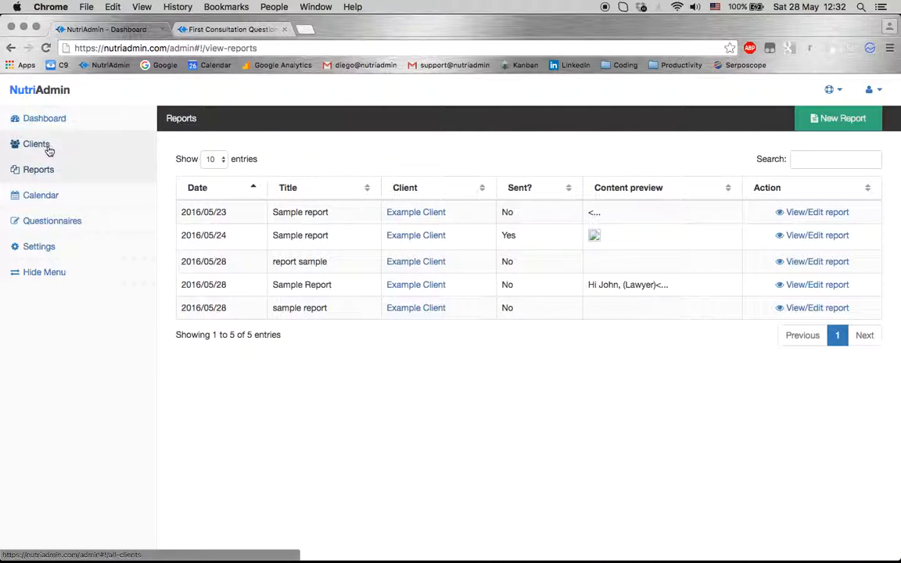
# Show the 6-client list and compare the first and newest clients' e-mail addresses
pyautogui.click(47, 147)
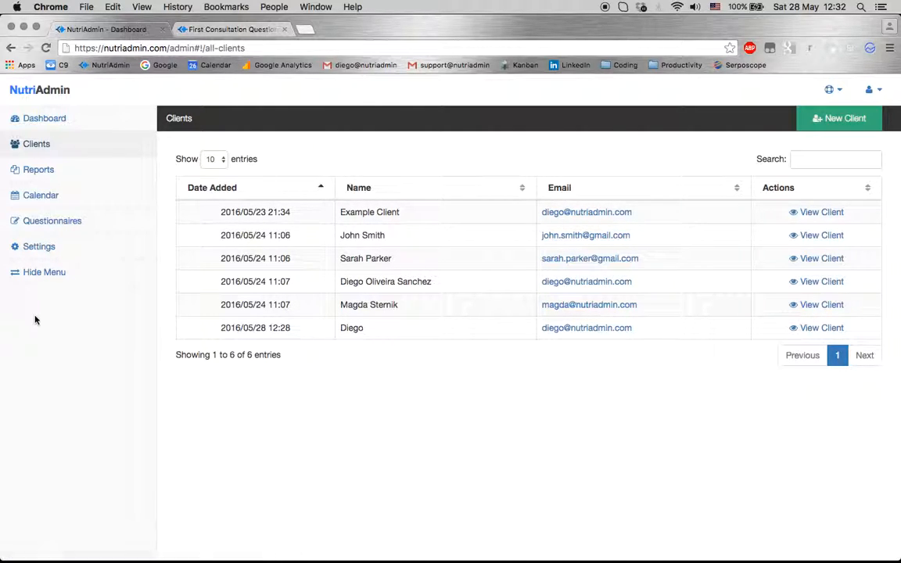
pyautogui.click(57, 202)
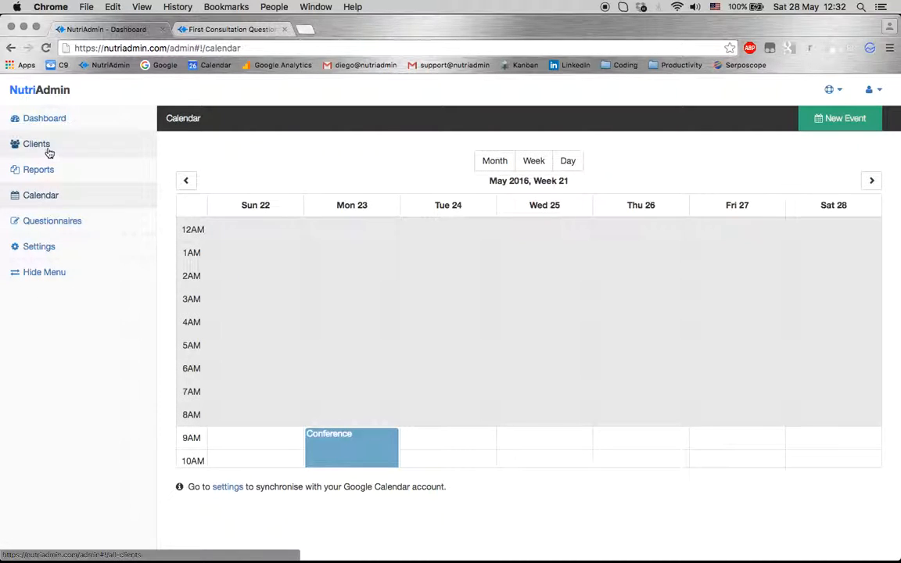
pyautogui.click(47, 147)
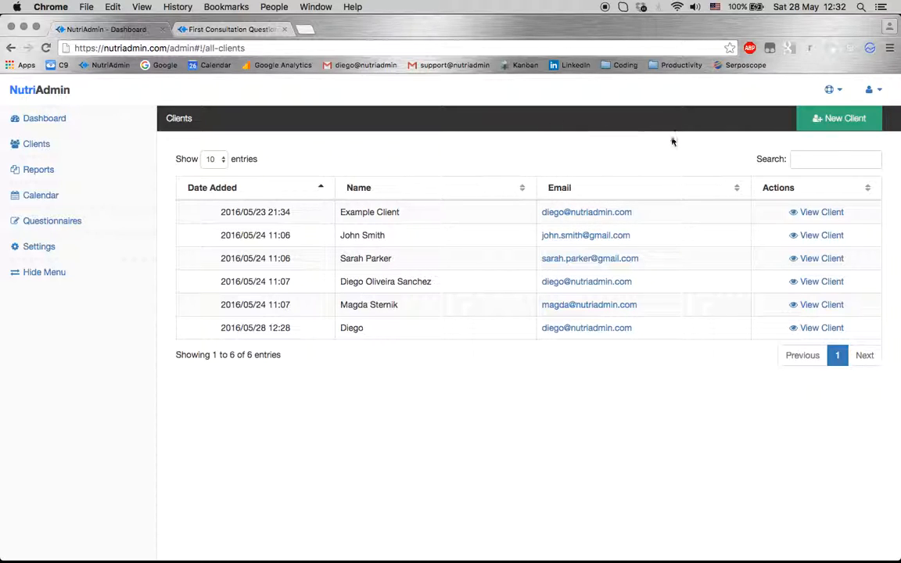
pyautogui.moveTo(664, 208); pyautogui.dragTo(539, 208)
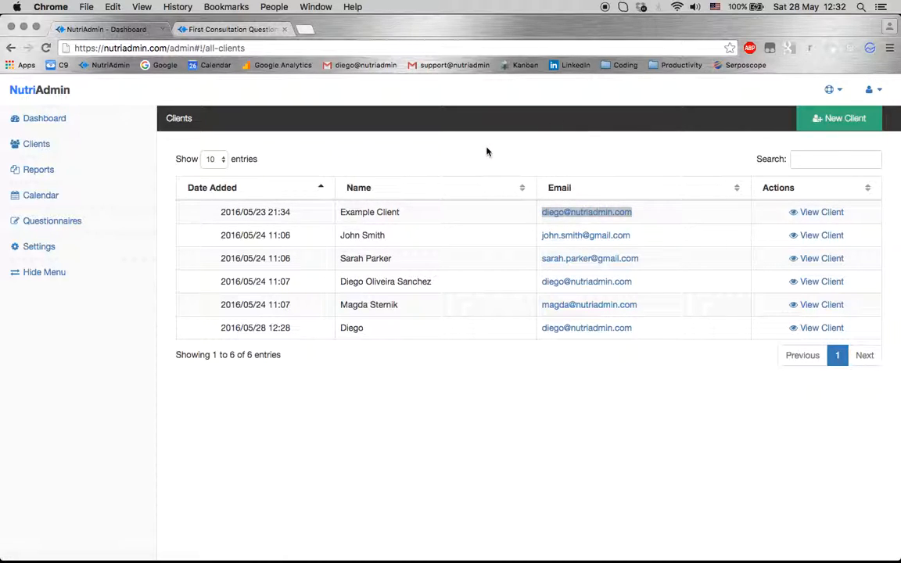
pyautogui.moveTo(635, 327); pyautogui.dragTo(529, 327)
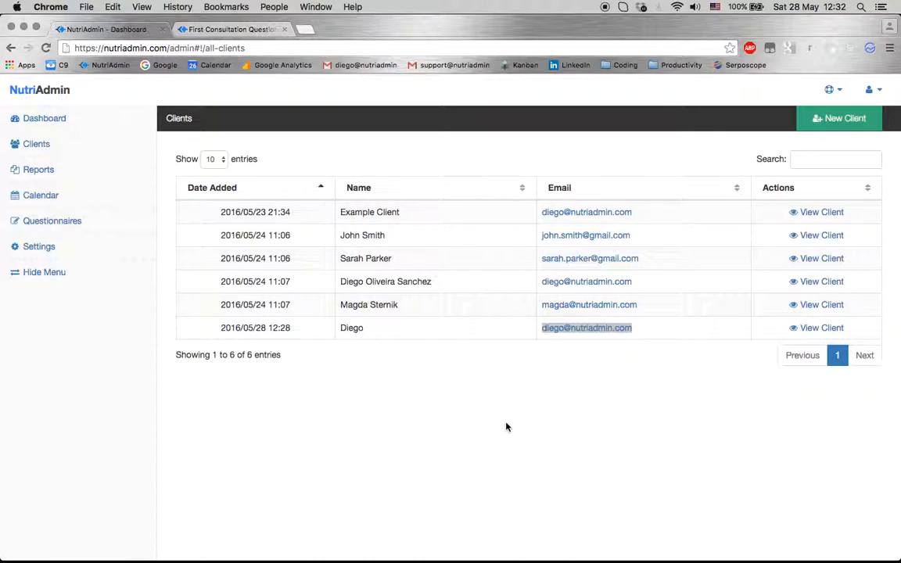
pyautogui.click(516, 446)
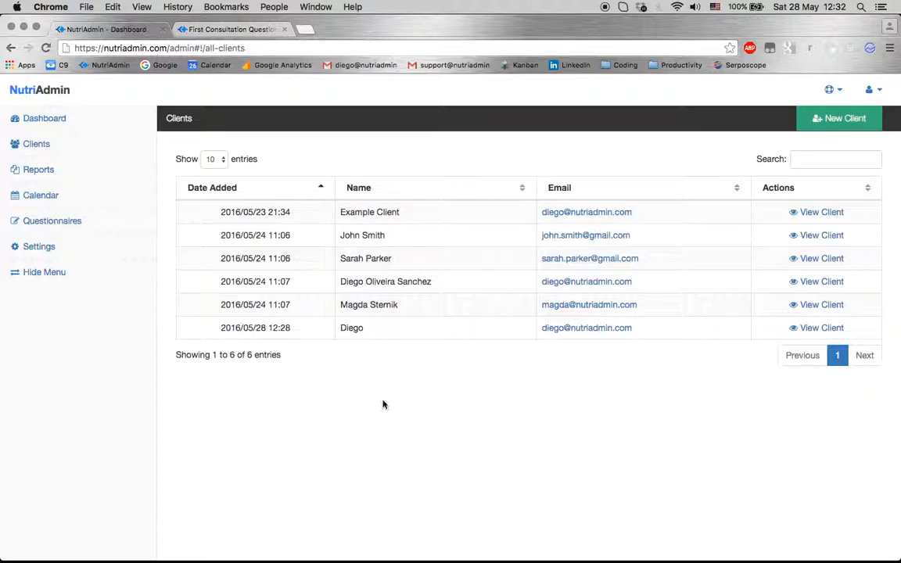